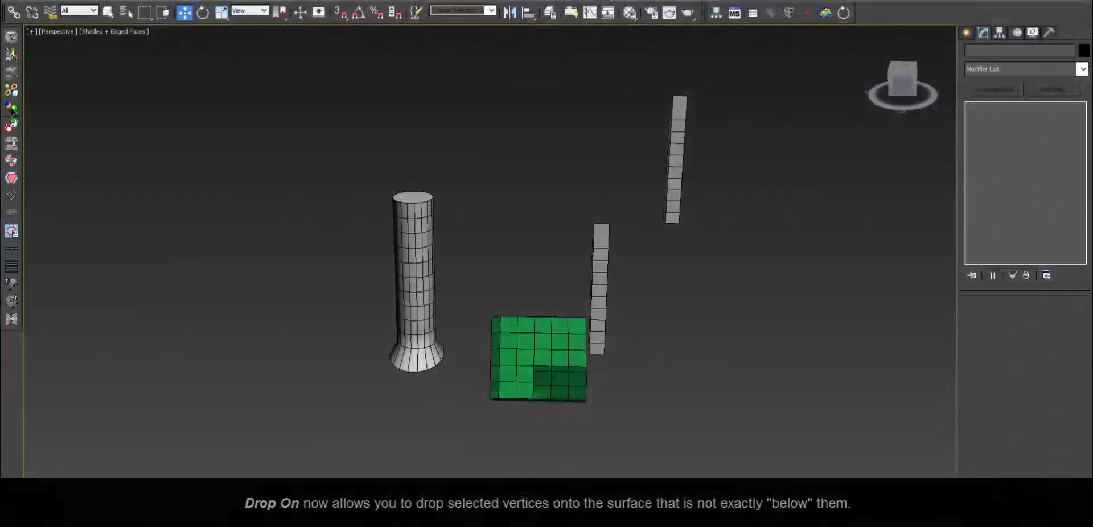
Launch the DropOn script and move its dialog to the right side of the viewport
click(12, 108)
drag(538, 92, 879, 45)
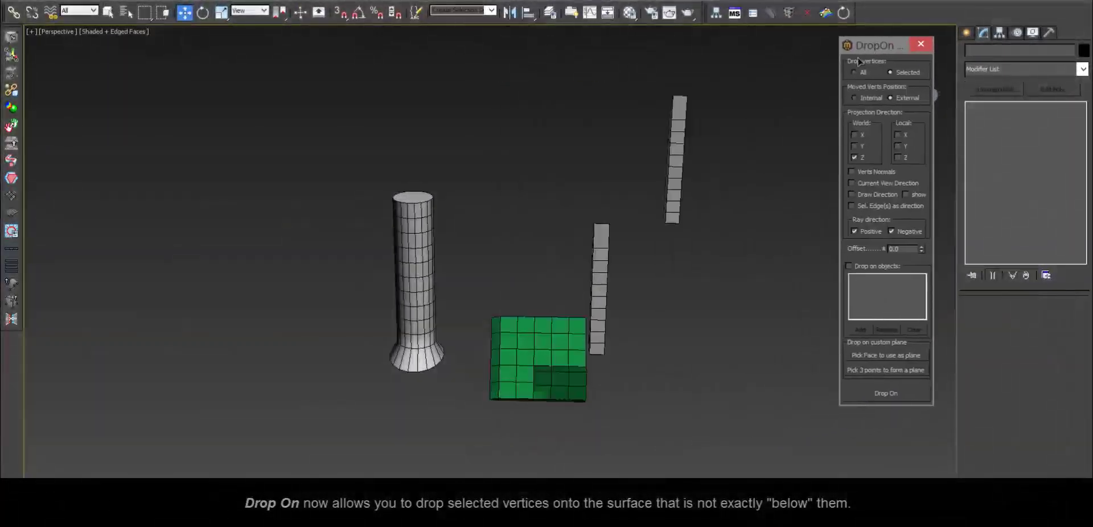
Orbit around the scene from above to look at the green box, then deselect it
click(604, 339)
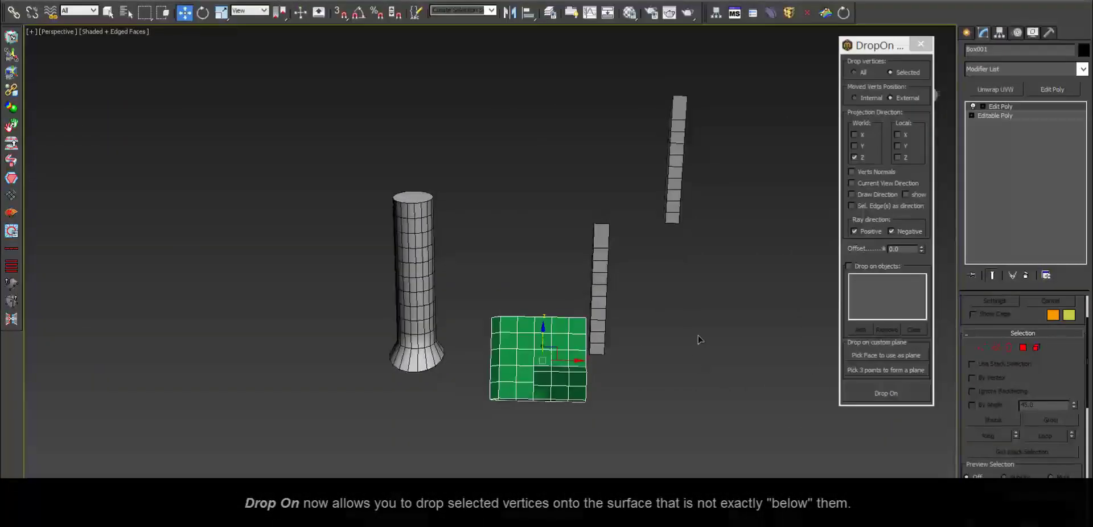
alt+middle_drag(674, 279, 686, 282)
mouse_move(734, 321)
alt+middle_down()
mouse_move(703, 355)
mouse_move(593, 336)
mouse_move(522, 361)
mouse_move(515, 376)
mouse_move(524, 368)
mouse_move(524, 381)
mouse_move(752, 275)
alt+middle_up()
click(638, 278)
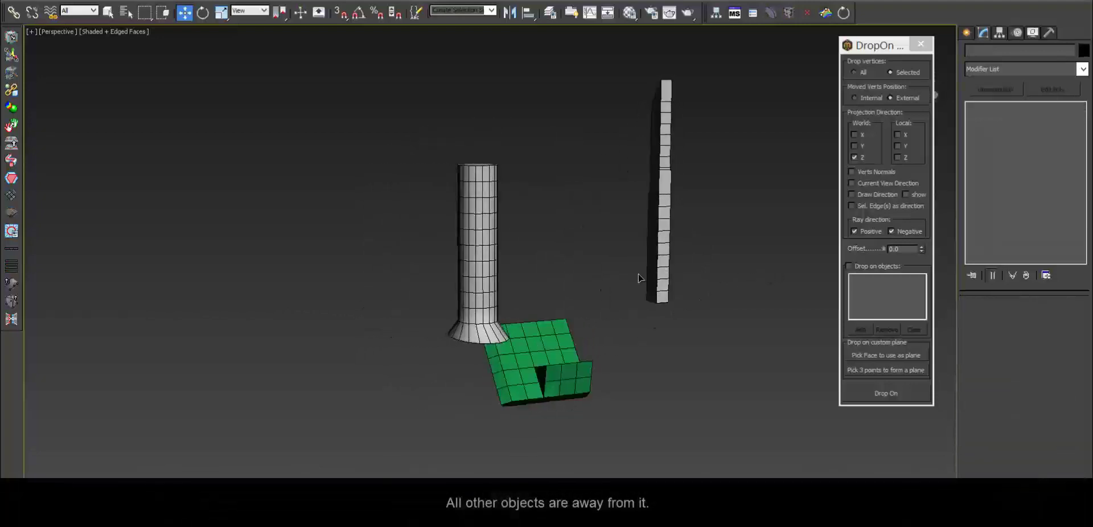
mouse_move(639, 278)
alt+middle_down()
mouse_move(749, 282)
mouse_move(556, 303)
alt+middle_up()
Select the Box002 column and box-select all of its vertices at Vertex level
click(442, 253)
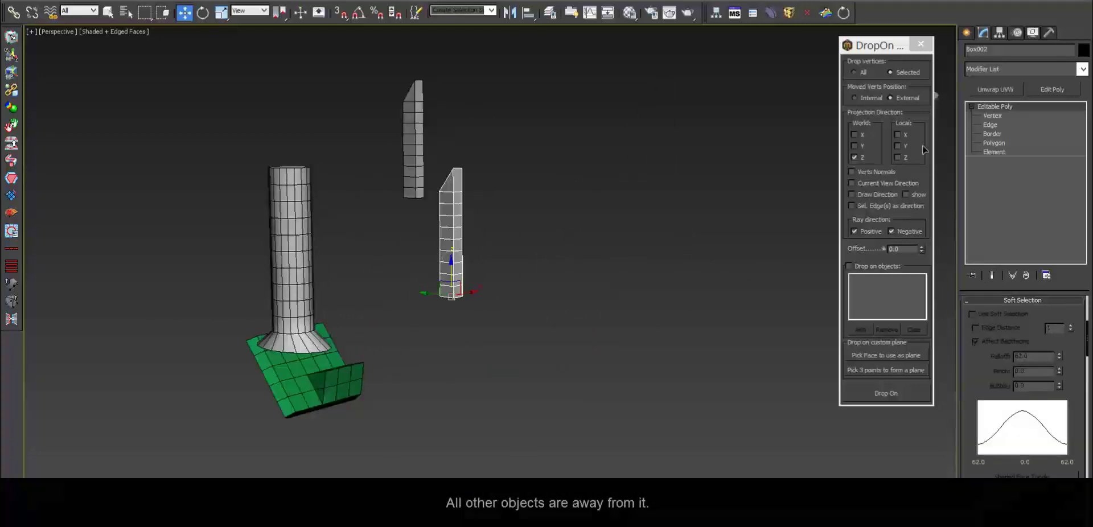
key(1)
drag(424, 154, 507, 294)
mouse_move(508, 295)
alt+middle_down()
mouse_move(505, 312)
mouse_move(535, 328)
mouse_move(345, 282)
mouse_move(334, 359)
alt+middle_up()
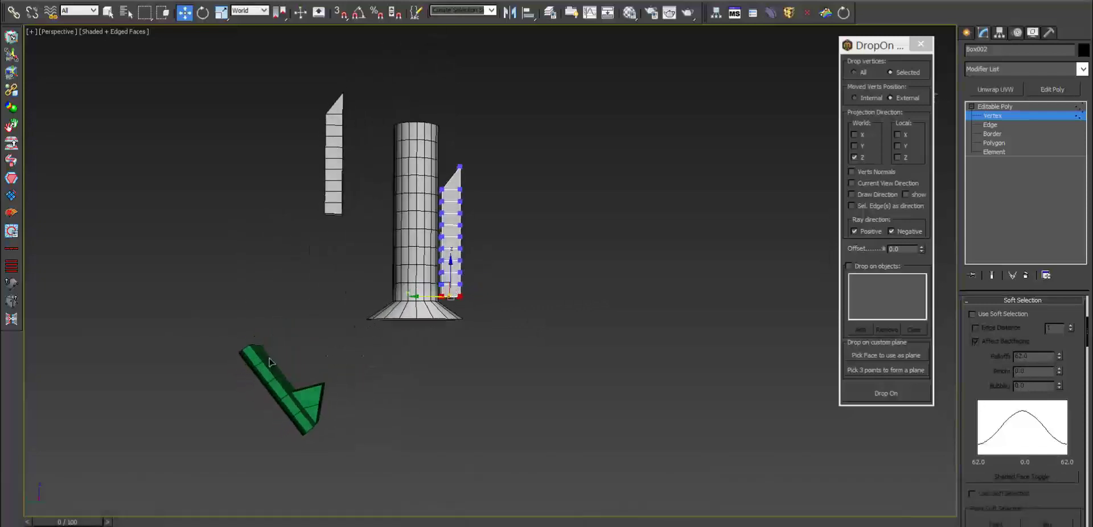
Project the column's vertices onto the plane of a picked green-box face
mouse_move(391, 402)
alt+middle_down()
mouse_move(506, 374)
mouse_move(478, 385)
alt+middle_up()
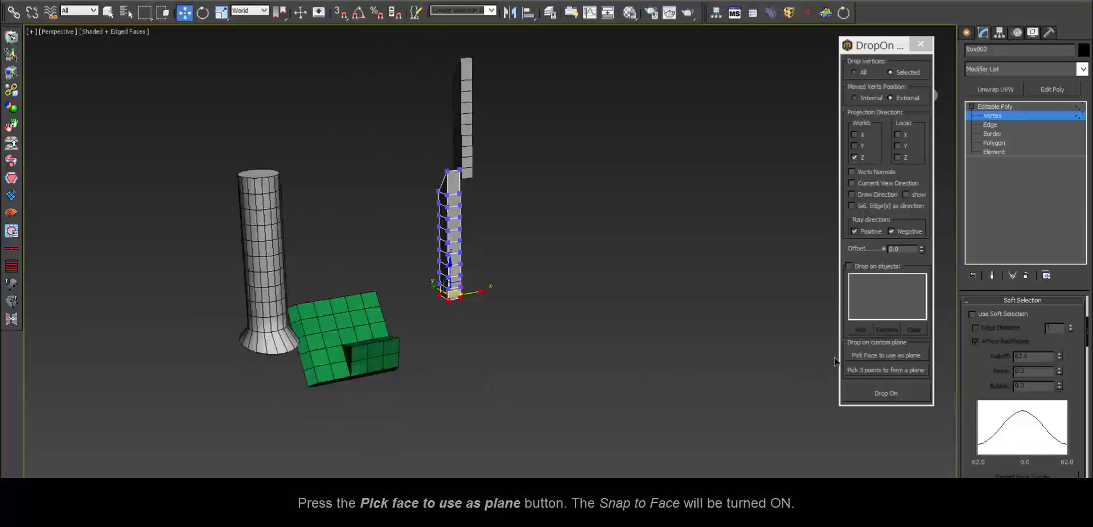
click(885, 359)
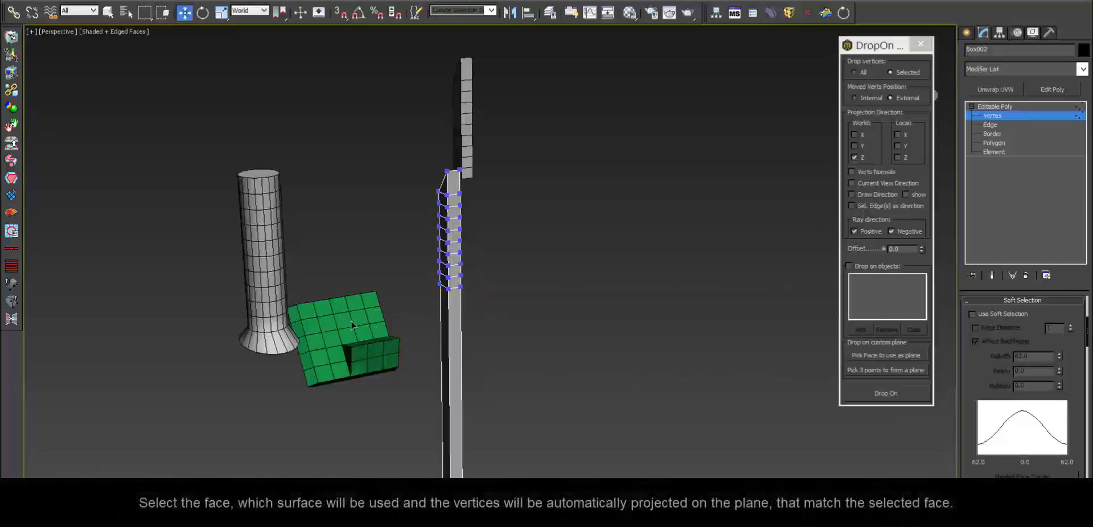
mouse_move(350, 320)
alt+middle_down()
mouse_move(585, 298)
mouse_move(566, 408)
mouse_move(699, 357)
mouse_move(647, 378)
mouse_move(963, 203)
alt+middle_up()
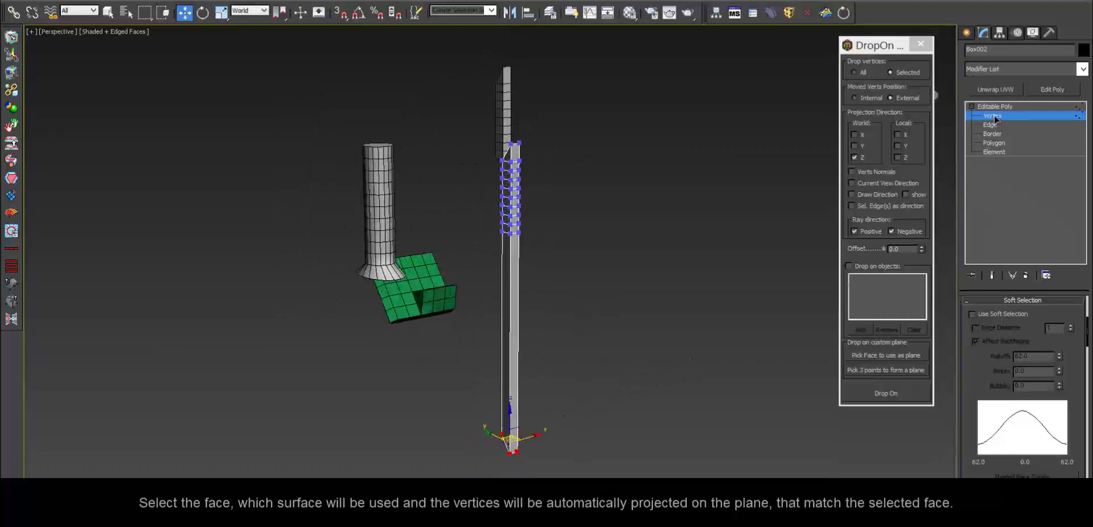
click(693, 264)
mouse_move(693, 264)
alt+middle_down()
mouse_move(619, 224)
mouse_move(538, 364)
alt+middle_up()
click(571, 194)
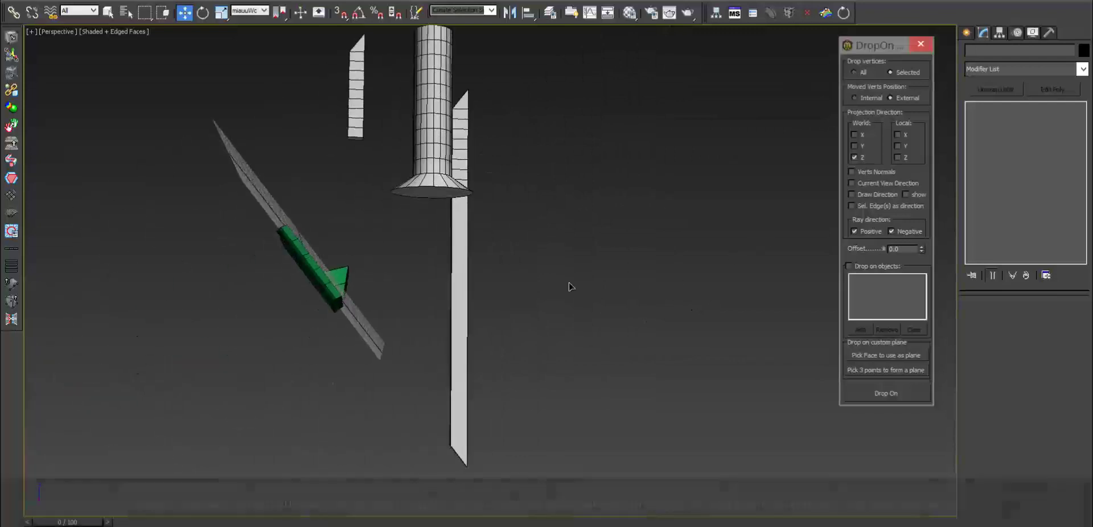
Select Box002 and move it so its bottom meets the green arrow
mouse_move(548, 297)
alt+middle_down()
mouse_move(540, 303)
mouse_move(548, 298)
alt+middle_up()
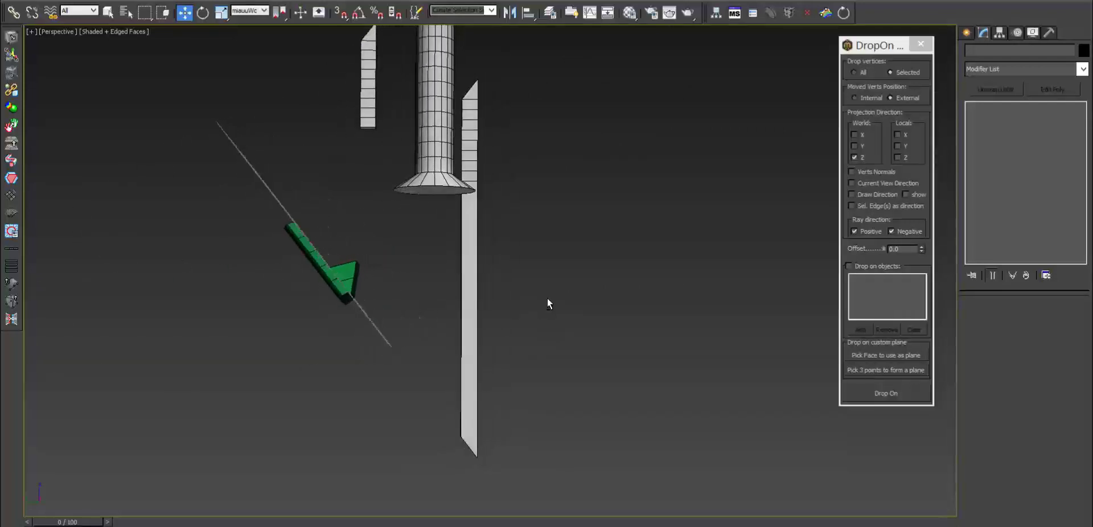
click(466, 249)
mouse_move(483, 212)
mouse_down()
mouse_move(326, 45)
mouse_move(456, 261)
mouse_up()
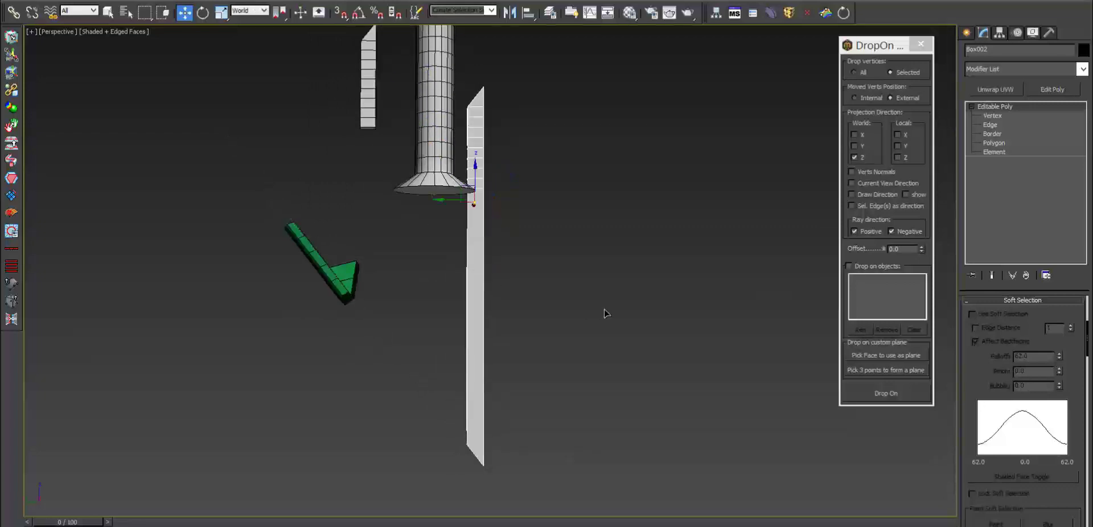
Undo the move and enable Soft Selection on the column's vertices with Falloff 81.22
key(ctrl+z)
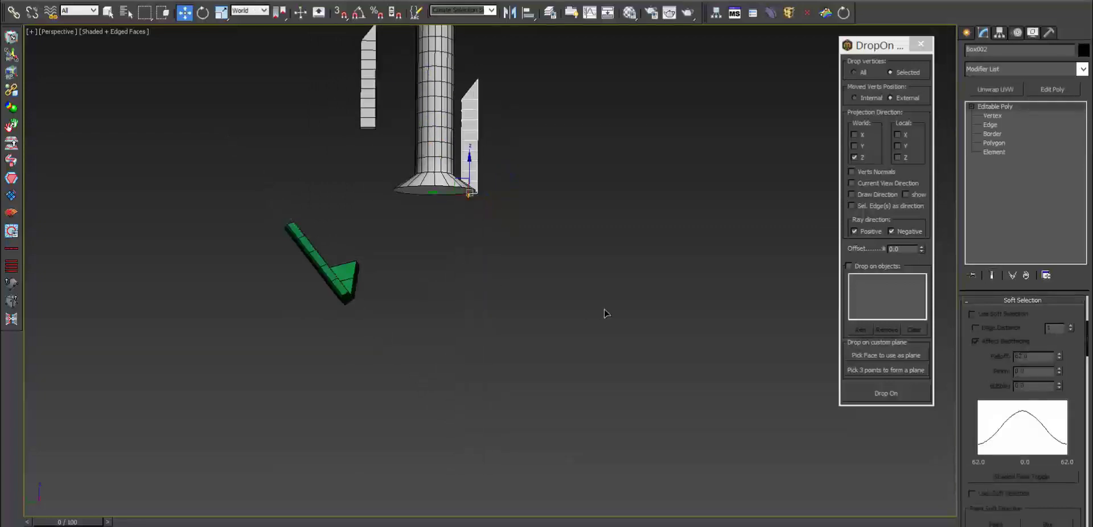
alt+middle_drag(556, 357, 532, 356)
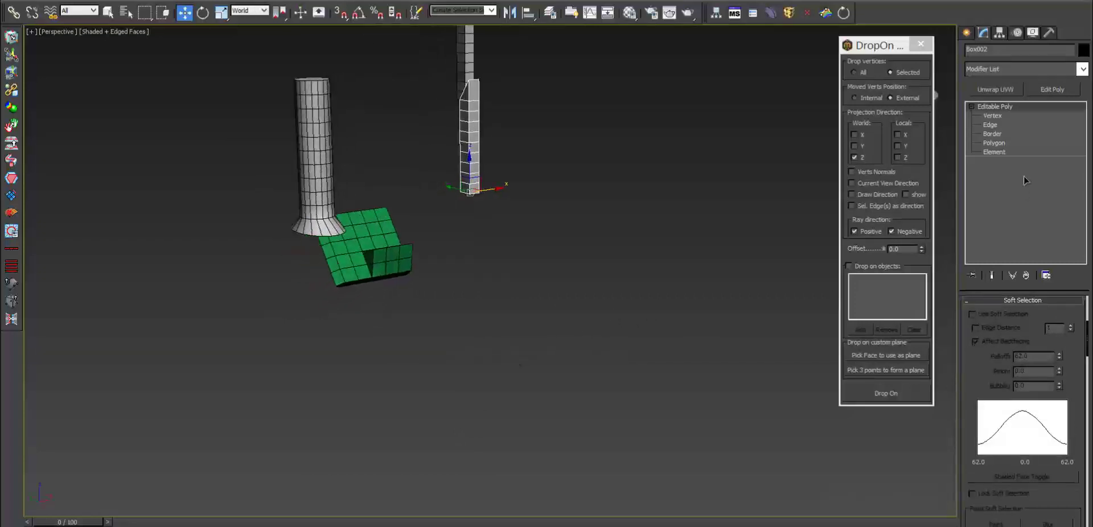
click(992, 116)
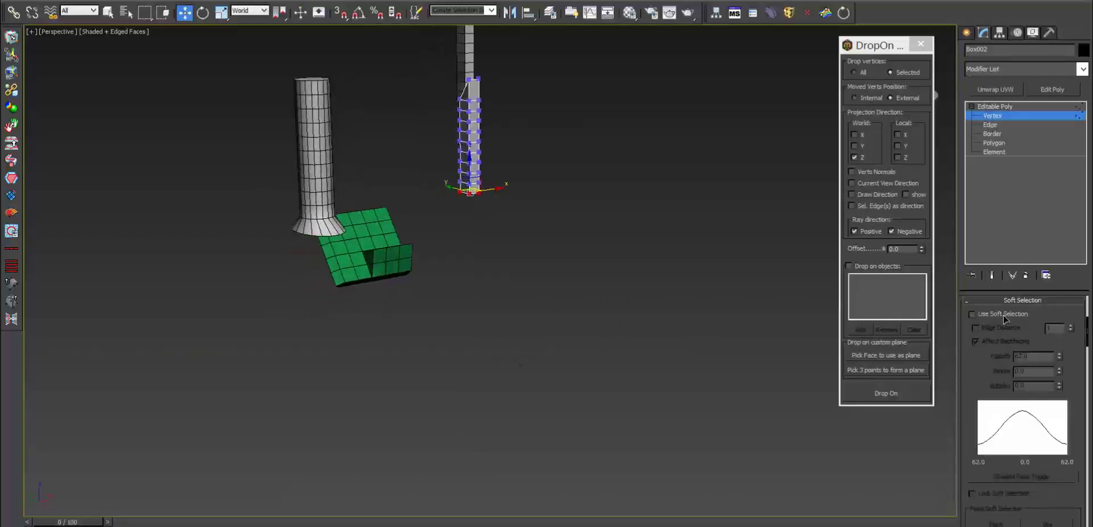
drag(1059, 355, 1063, 347)
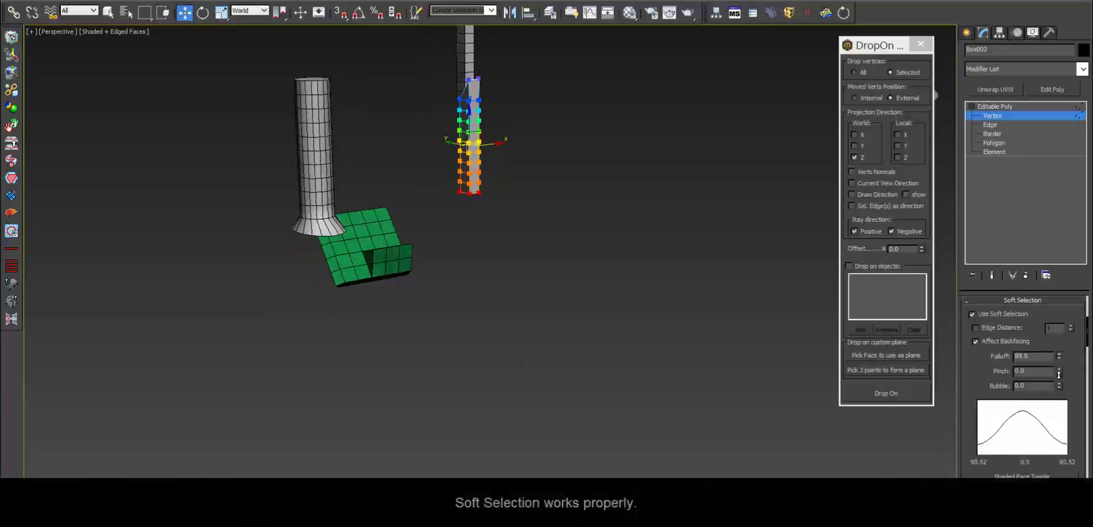
scroll(524, 337, up, 5)
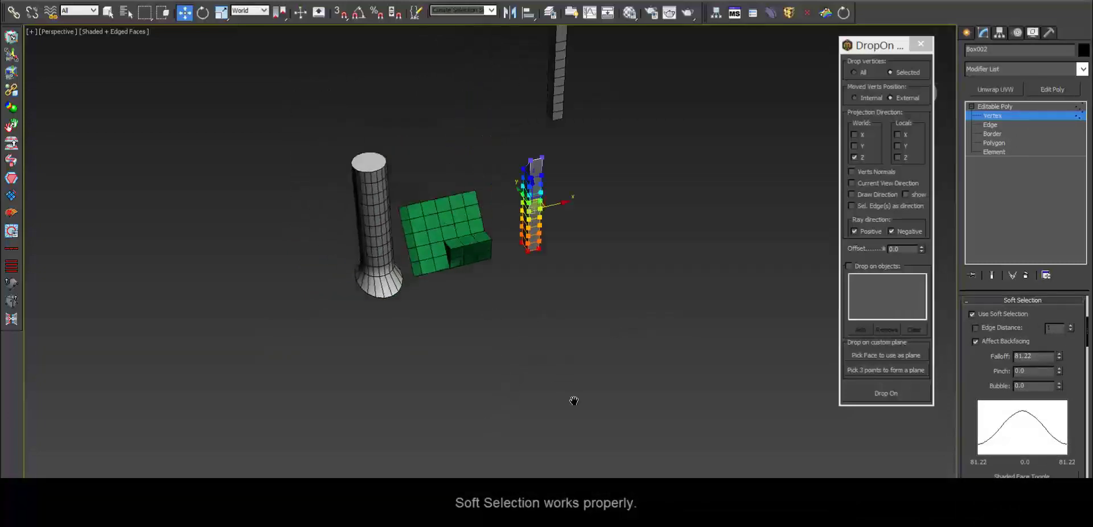
scroll(605, 352, up, 3)
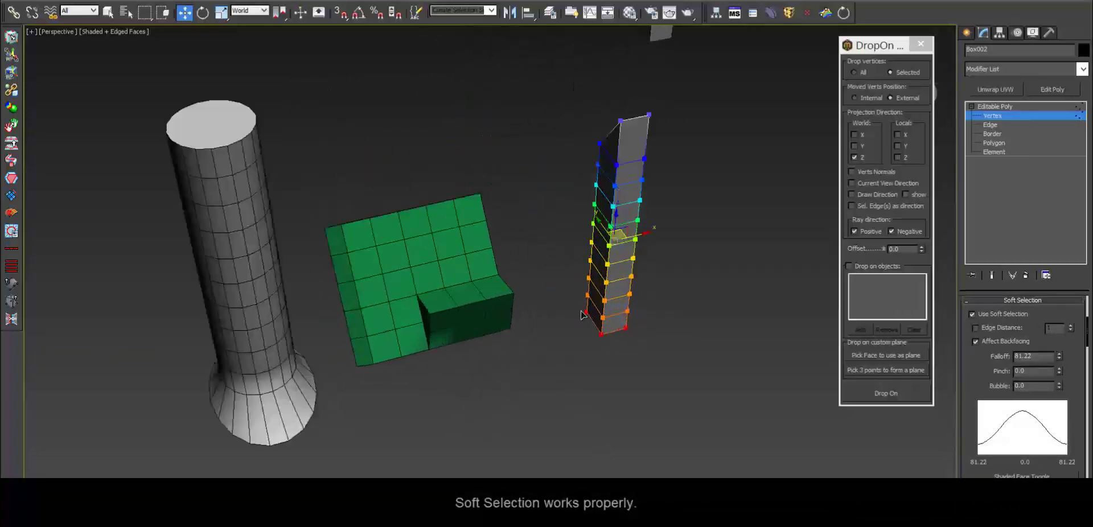
Drop the soft-selected vertices onto the plane of a picked green-box face
click(877, 357)
click(489, 291)
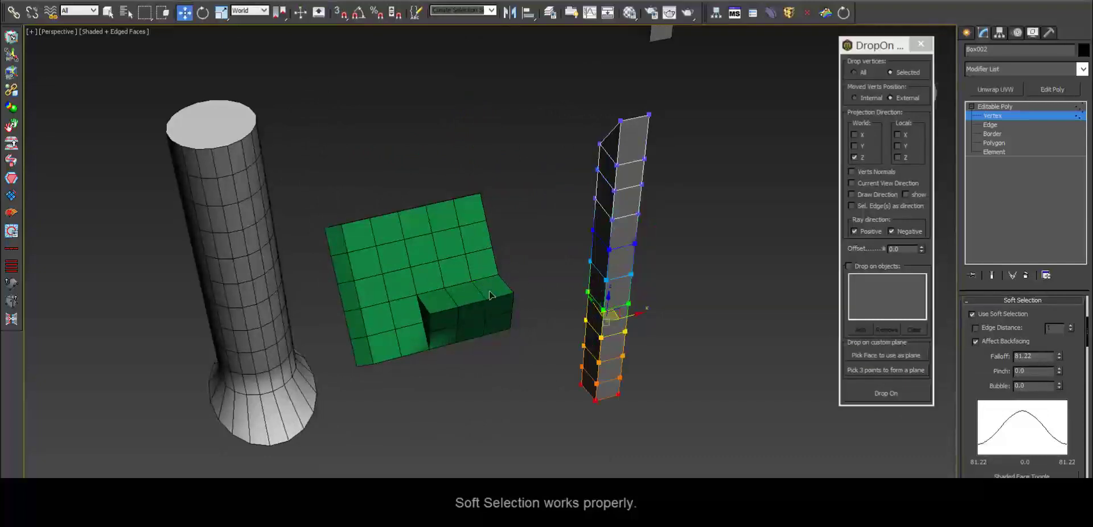
mouse_move(490, 291)
alt+middle_down()
mouse_move(658, 332)
mouse_move(675, 309)
mouse_move(693, 309)
mouse_move(637, 325)
mouse_move(701, 305)
mouse_move(653, 317)
mouse_move(684, 331)
mouse_move(645, 359)
mouse_move(671, 352)
alt+middle_up()
scroll(653, 317, down, 2)
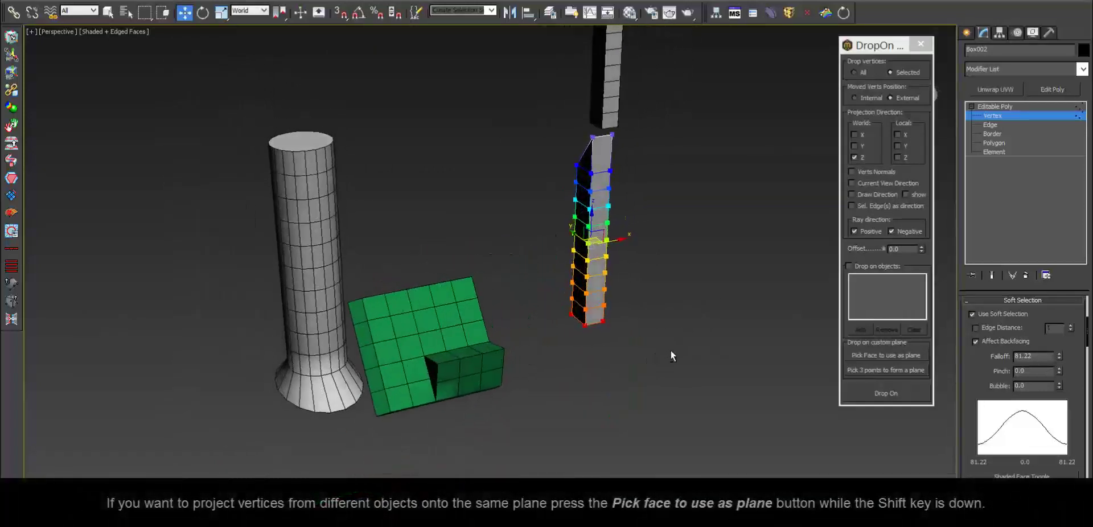
Drop the column onto a green-box face plane kept reusable, then leave Vertex mode
shift+click(870, 358)
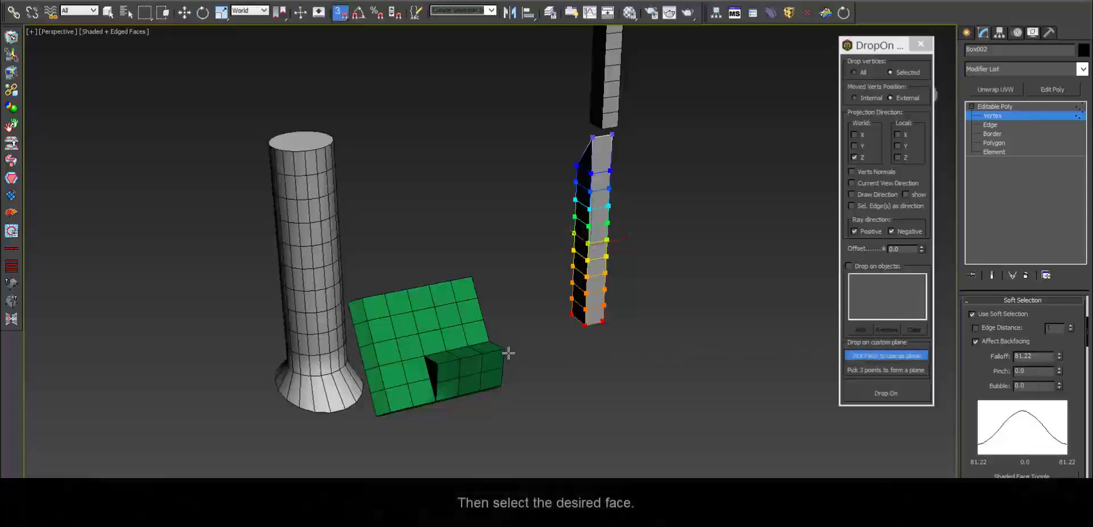
alt+middle_drag(508, 354, 507, 393)
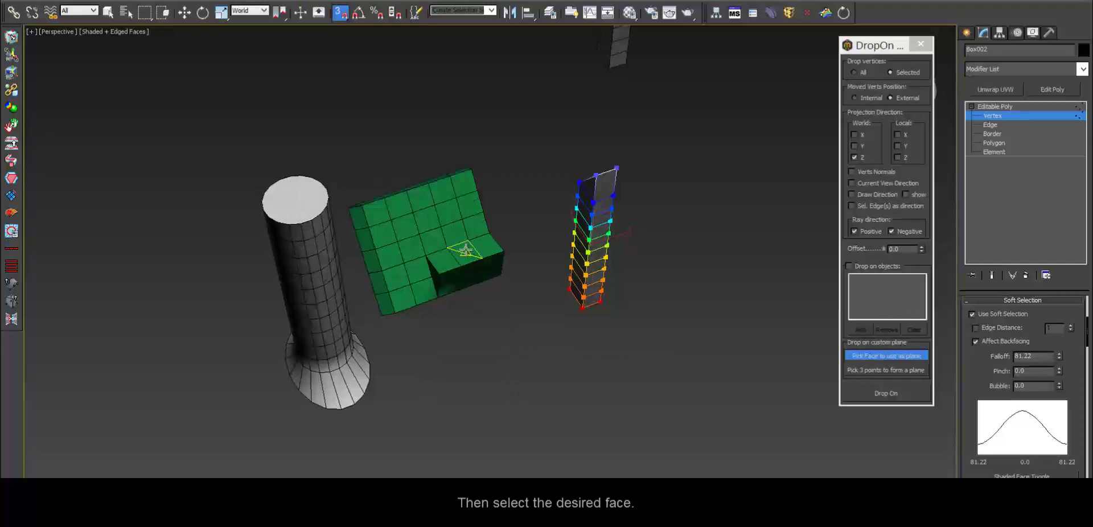
mouse_move(387, 239)
alt+middle_down()
mouse_move(505, 244)
mouse_move(583, 387)
mouse_move(545, 335)
alt+middle_up()
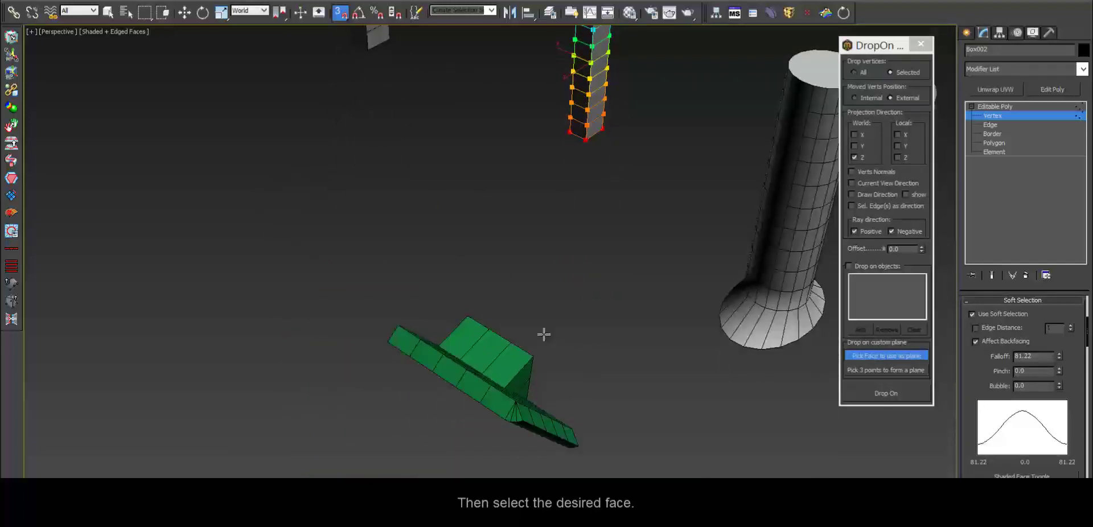
click(527, 418)
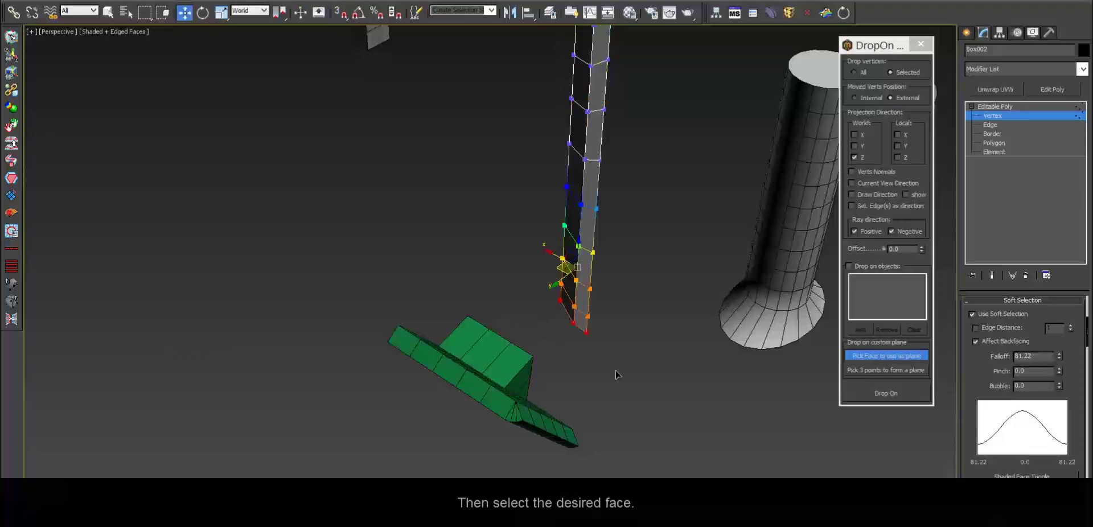
mouse_move(616, 374)
alt+middle_down()
mouse_move(664, 343)
mouse_move(674, 357)
mouse_move(660, 361)
mouse_move(673, 315)
mouse_move(640, 373)
mouse_move(895, 225)
alt+middle_up()
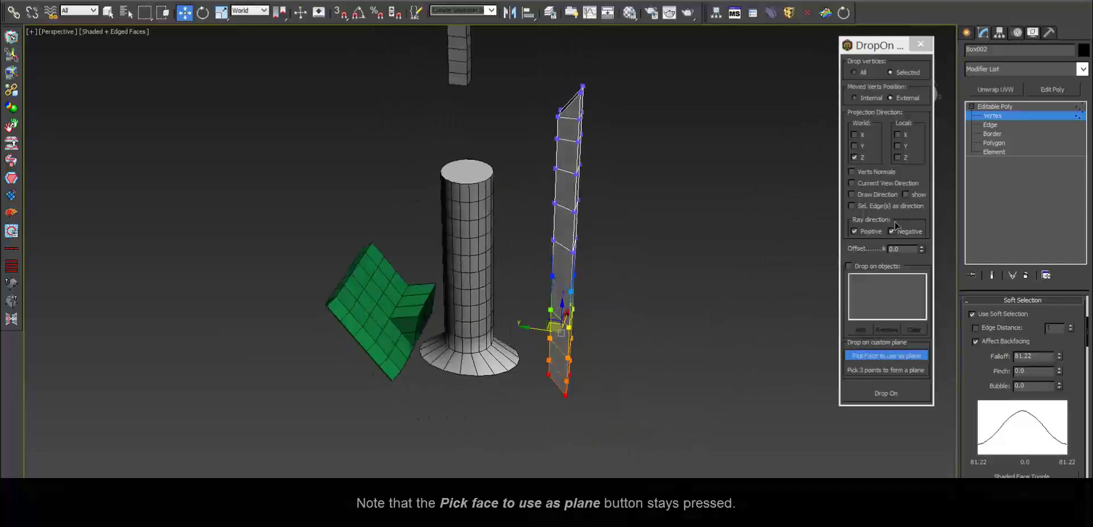
click(991, 115)
Select Box003 and use Drop On to project its vertices onto the same plane
alt+middle_drag(629, 169, 528, 229)
drag(527, 228, 434, 136)
click(991, 118)
mouse_move(730, 176)
alt+middle_down()
mouse_move(549, 179)
mouse_move(562, 165)
mouse_move(502, 212)
alt+middle_up()
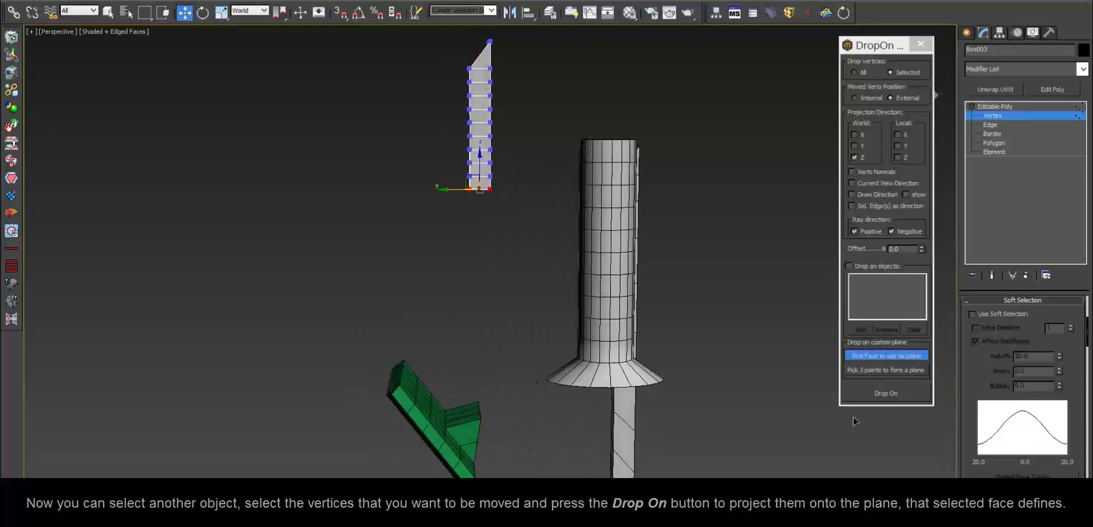
click(884, 393)
mouse_move(654, 393)
alt+middle_down()
mouse_move(560, 379)
mouse_move(614, 406)
mouse_move(617, 423)
mouse_move(613, 408)
mouse_move(685, 414)
mouse_move(943, 229)
alt+middle_up()
Select Cylinder001 and use Drop On to project its lower vertices onto the plane
click(1004, 107)
drag(579, 227, 695, 310)
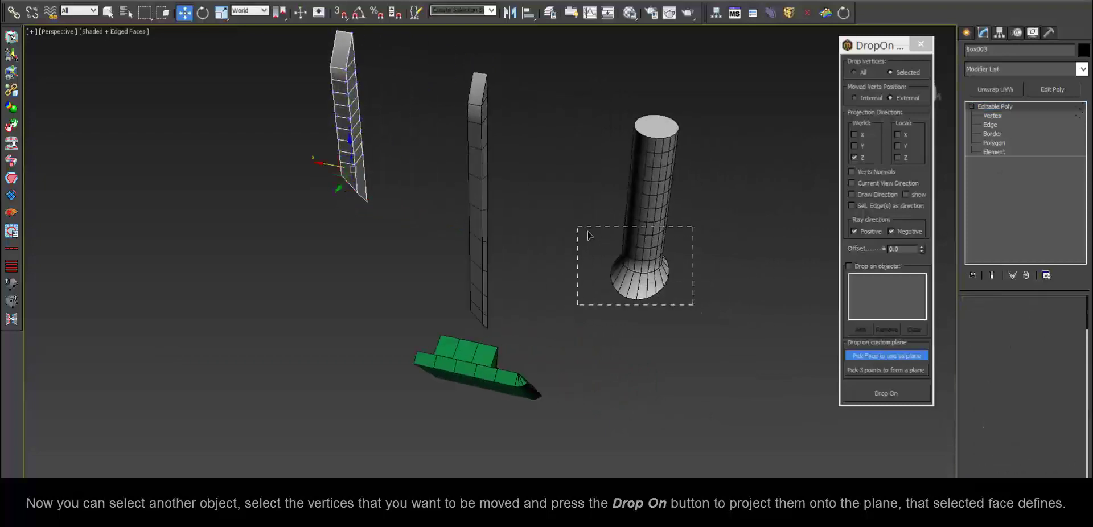
click(992, 116)
mouse_move(671, 370)
alt+middle_down()
mouse_move(618, 317)
mouse_move(657, 328)
alt+middle_up()
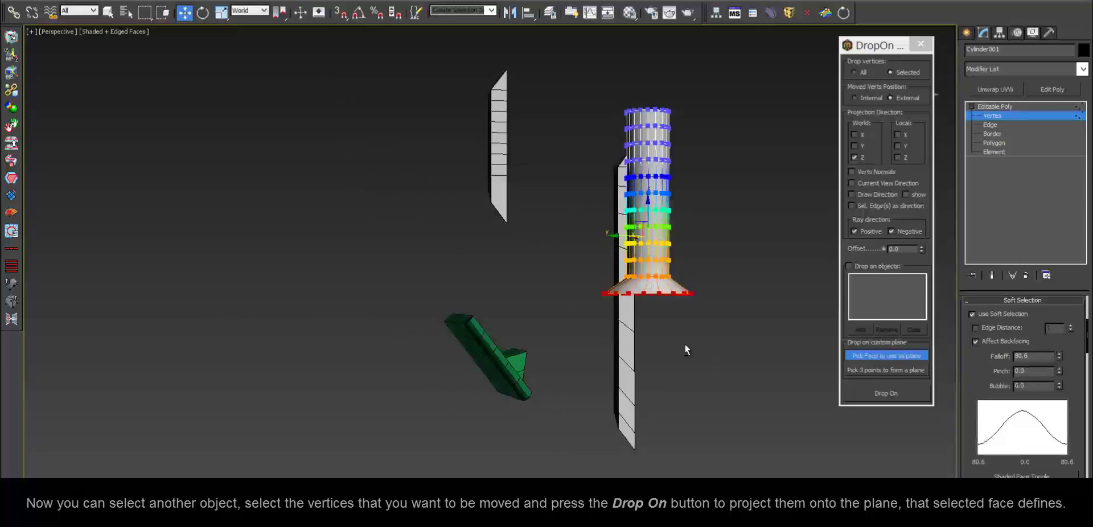
mouse_move(686, 346)
alt+middle_down()
mouse_move(654, 398)
mouse_move(760, 423)
mouse_move(644, 404)
mouse_move(546, 428)
mouse_move(908, 257)
alt+middle_up()
click(886, 393)
Exit vertex editing, pick a face on the green object, and reselect Cylinder001
click(995, 116)
alt+middle_drag(740, 239, 582, 226)
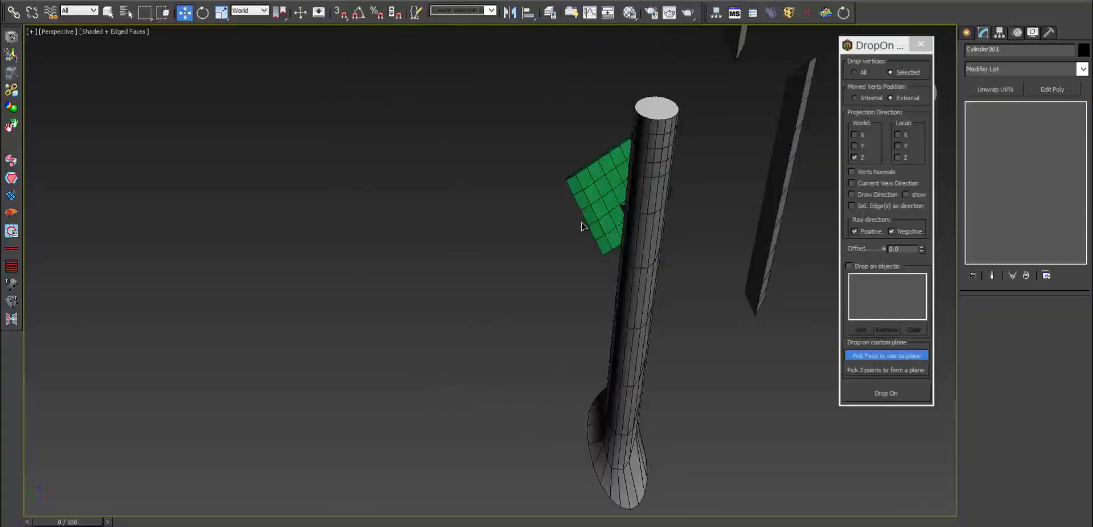
click(576, 185)
mouse_move(576, 186)
alt+middle_down()
mouse_move(647, 271)
mouse_move(753, 153)
mouse_move(520, 344)
mouse_move(471, 406)
mouse_move(500, 403)
mouse_move(661, 264)
mouse_move(607, 324)
mouse_move(574, 313)
mouse_move(567, 356)
mouse_move(610, 429)
mouse_move(562, 217)
mouse_move(639, 224)
mouse_move(665, 199)
mouse_move(648, 211)
alt+middle_up()
click(564, 408)
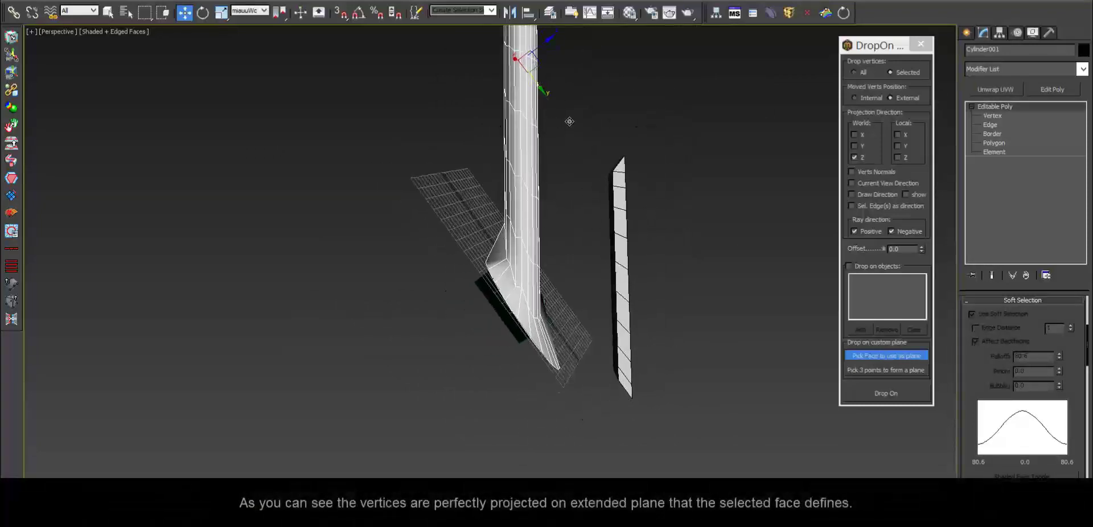
Move the blade beside the cylinder up and to the left, then undo that move
alt+middle_drag(569, 121, 690, 273)
click(624, 261)
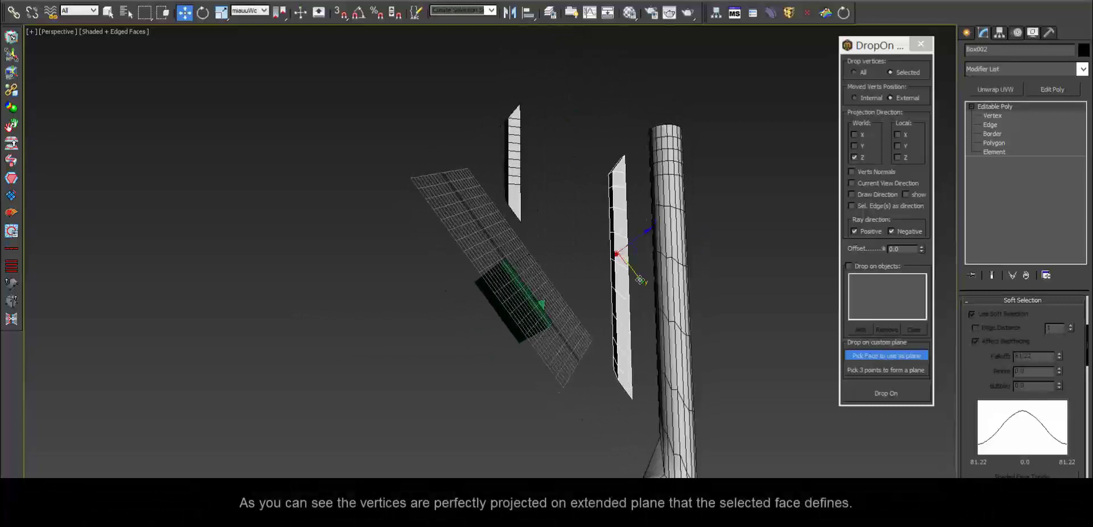
drag(641, 279, 547, 184)
mouse_move(567, 222)
alt+middle_down()
mouse_move(490, 241)
mouse_move(519, 244)
mouse_move(572, 196)
alt+middle_up()
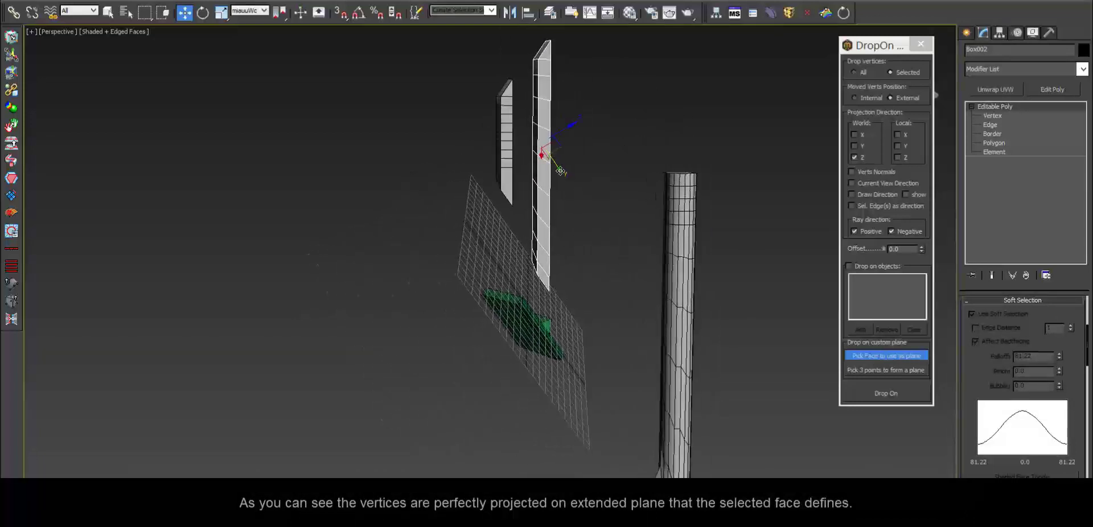
key(ctrl+z)
Select the small upper white blade and move it up and to the left
click(507, 157)
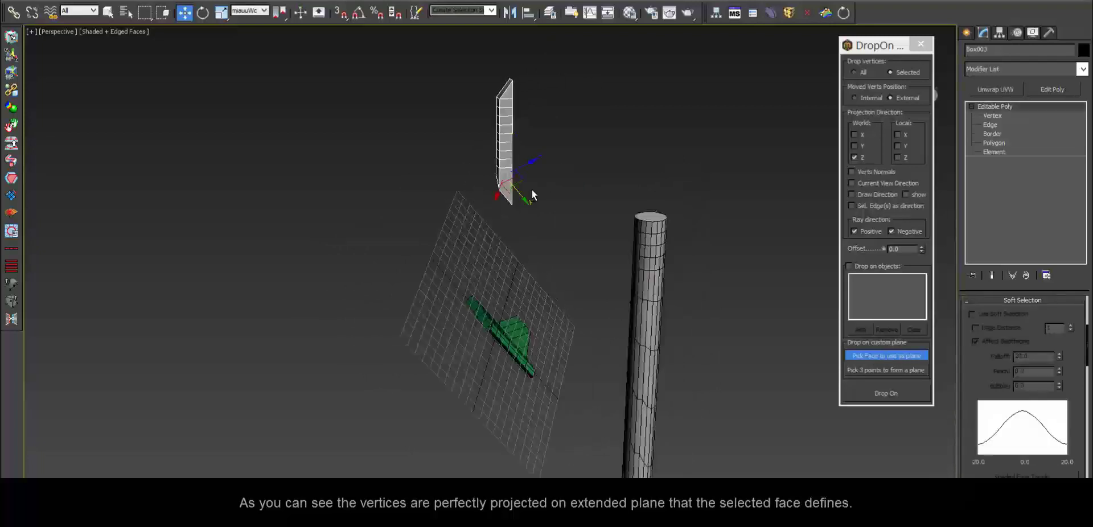
alt+middle_drag(507, 157, 495, 205)
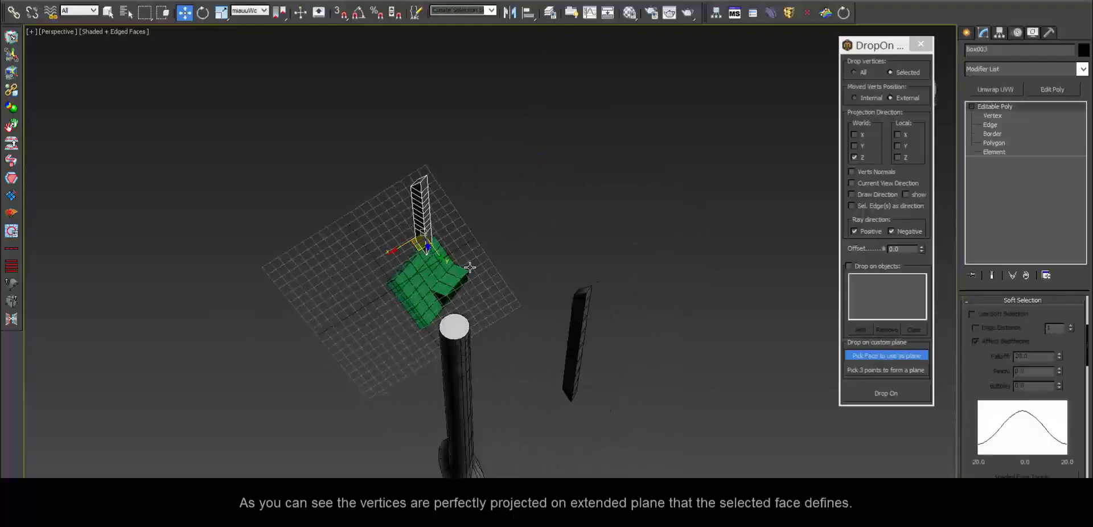
mouse_move(469, 267)
alt+middle_down()
mouse_move(596, 195)
mouse_move(442, 267)
alt+middle_up()
drag(463, 303, 438, 269)
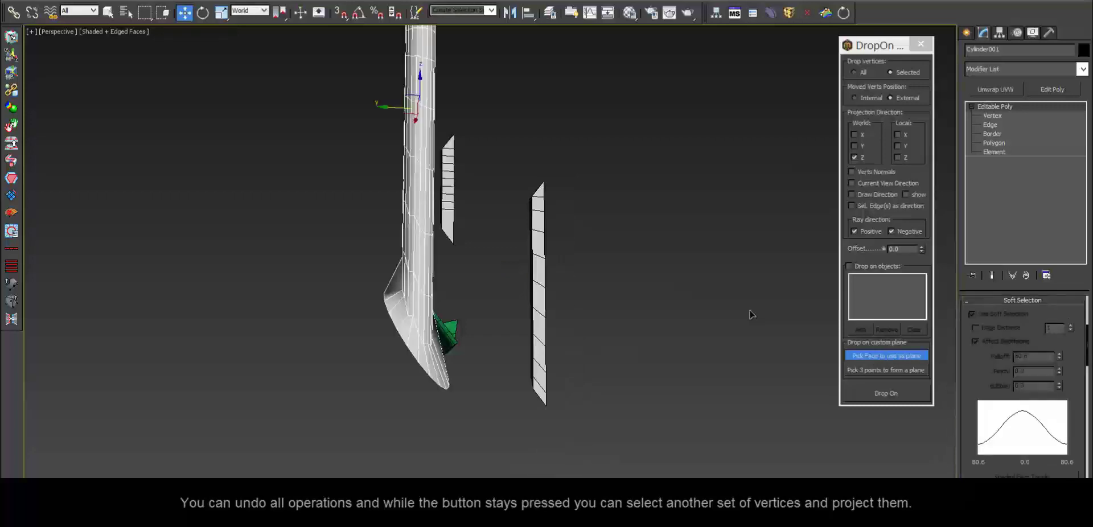
Undo the cylinder's projection and the earlier operations with three Ctrl+Z presses
key(ctrl+z)
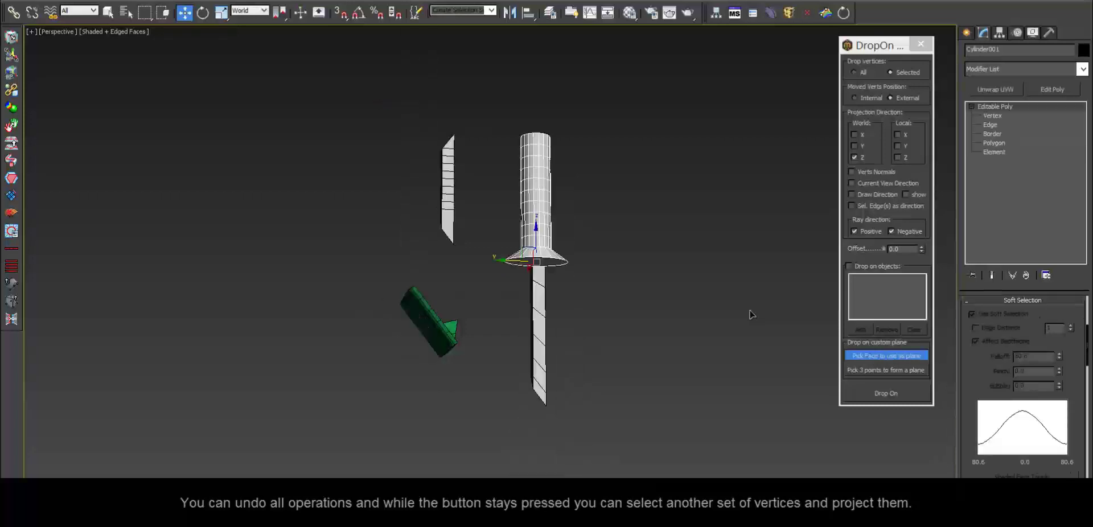
key(ctrl+z)
key(ctrl+z)
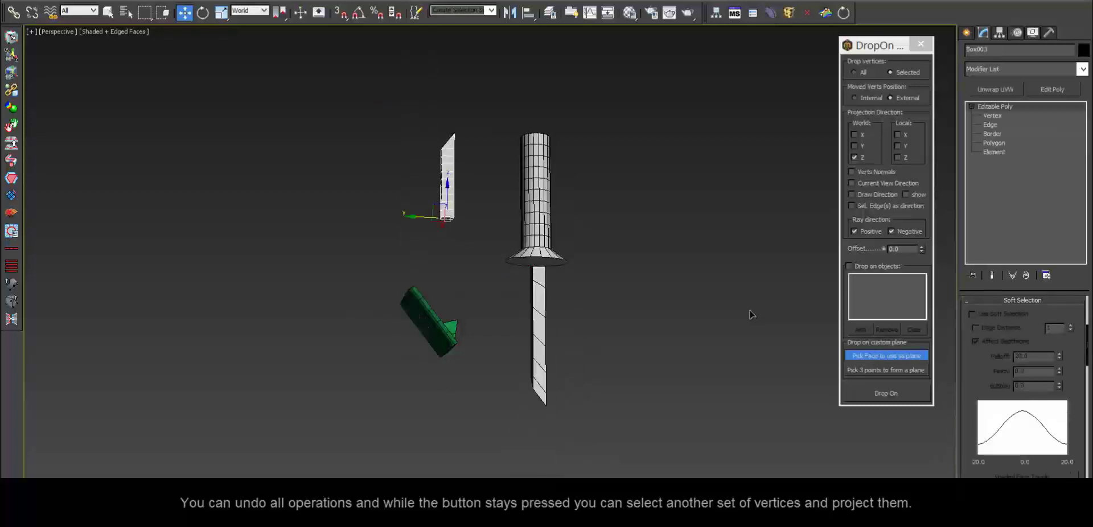
key(ctrl+z)
key(ctrl+z)
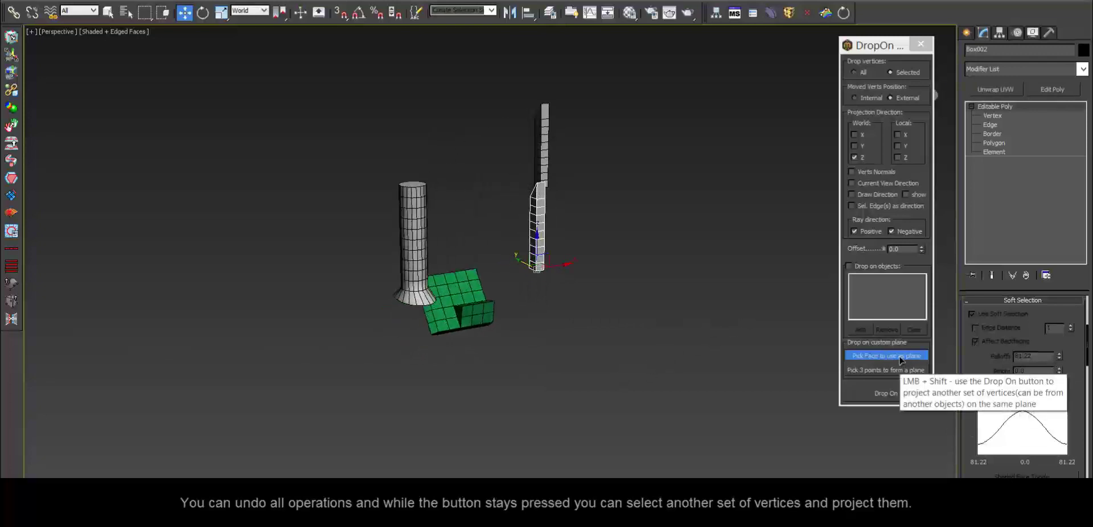
scroll(569, 296, up, 1)
scroll(558, 284, up, 1)
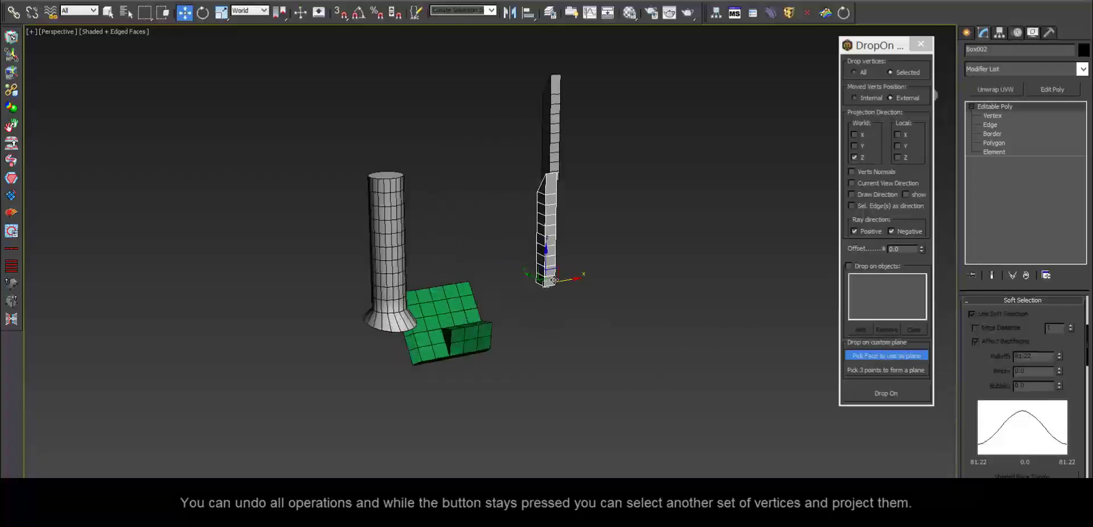
scroll(554, 281, up, 2)
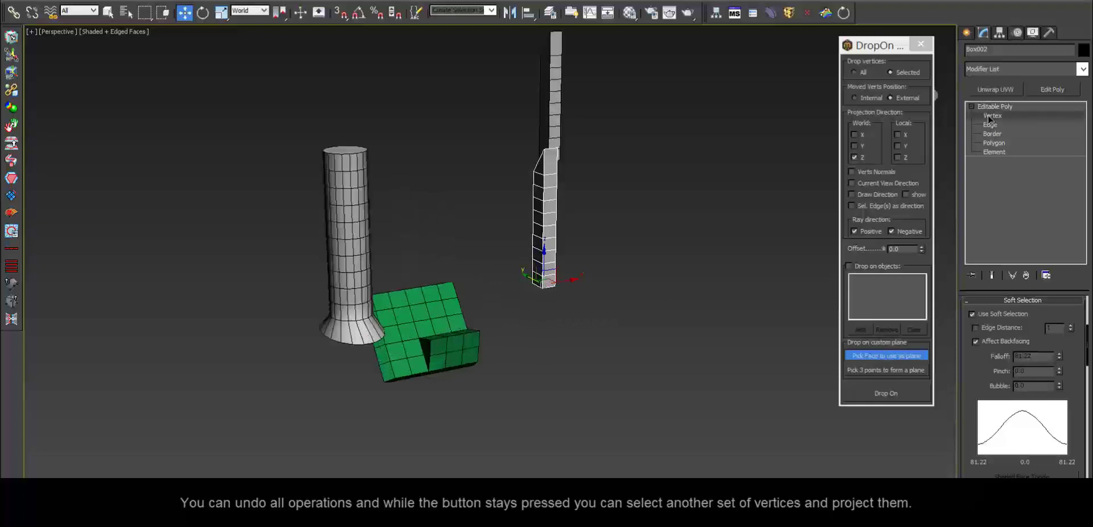
Enter Box002's Vertex level, exit Pick Face mode, and uncheck Use Soft Selection
click(882, 393)
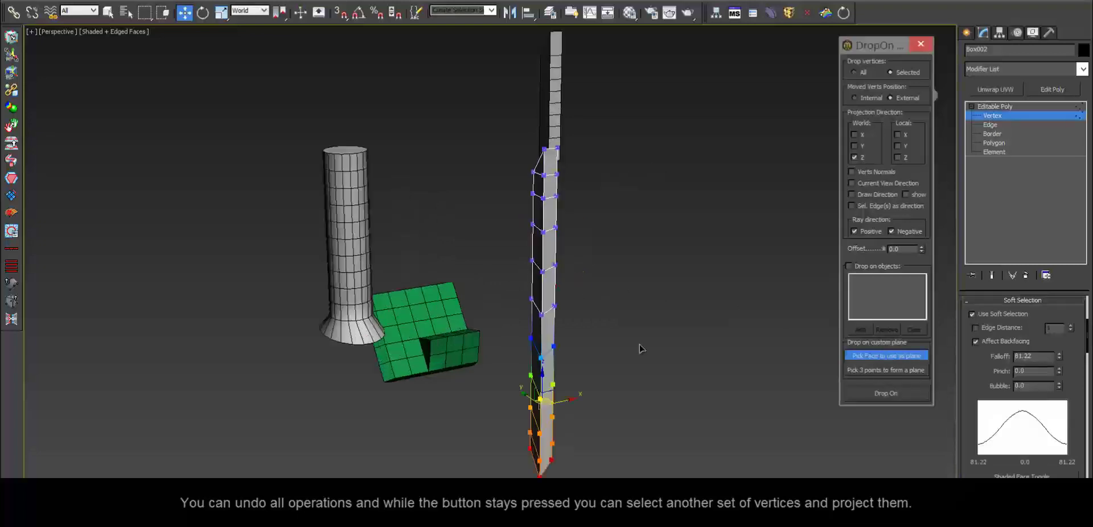
alt+middle_drag(600, 375, 576, 344)
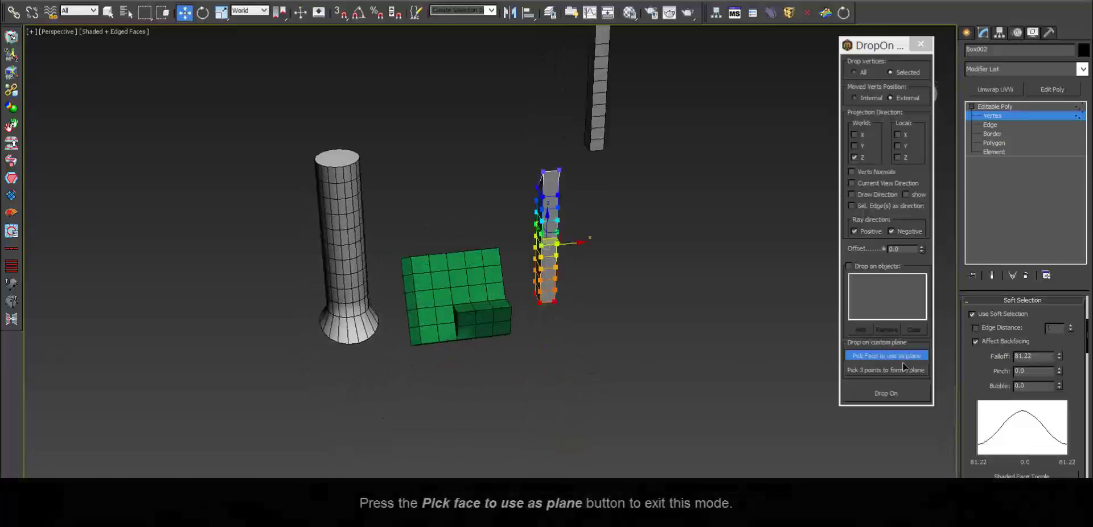
click(896, 356)
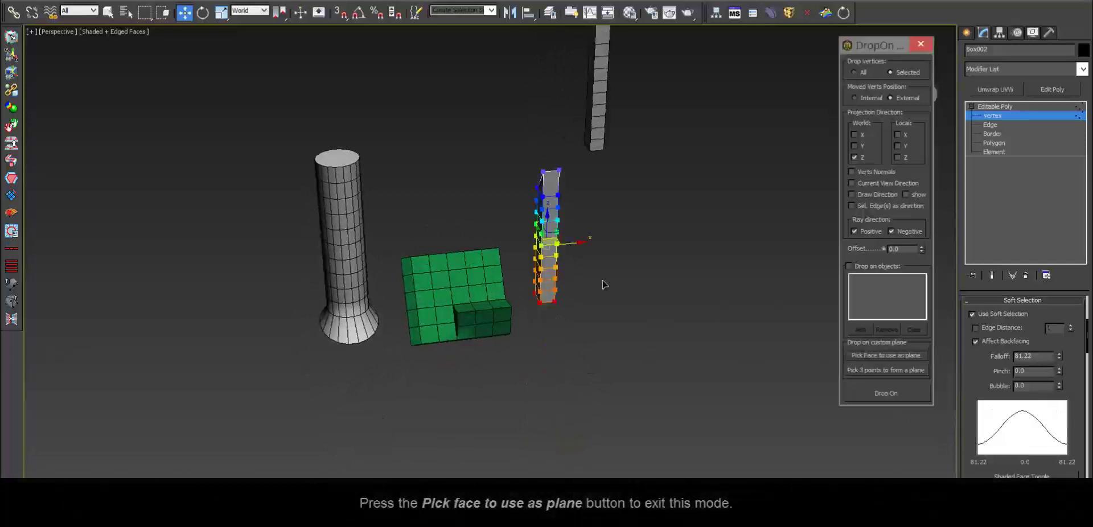
click(972, 313)
mouse_move(615, 285)
alt+middle_down()
mouse_move(676, 302)
mouse_move(726, 280)
alt+middle_up()
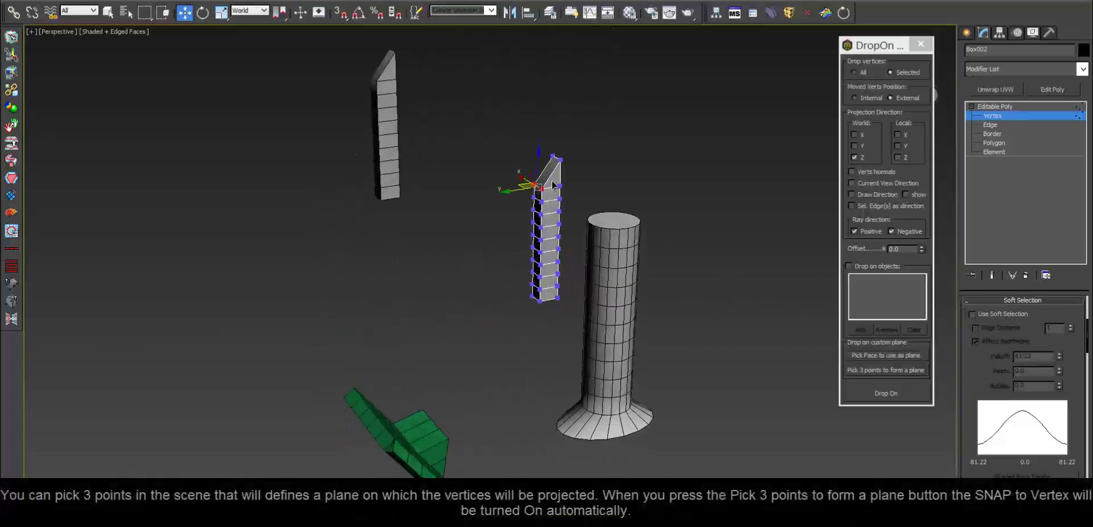
Use Pick 3 points to form a plane and orbit around Box002's reshaped vertices
mouse_move(571, 170)
alt+middle_down()
mouse_move(694, 209)
mouse_move(576, 224)
alt+middle_up()
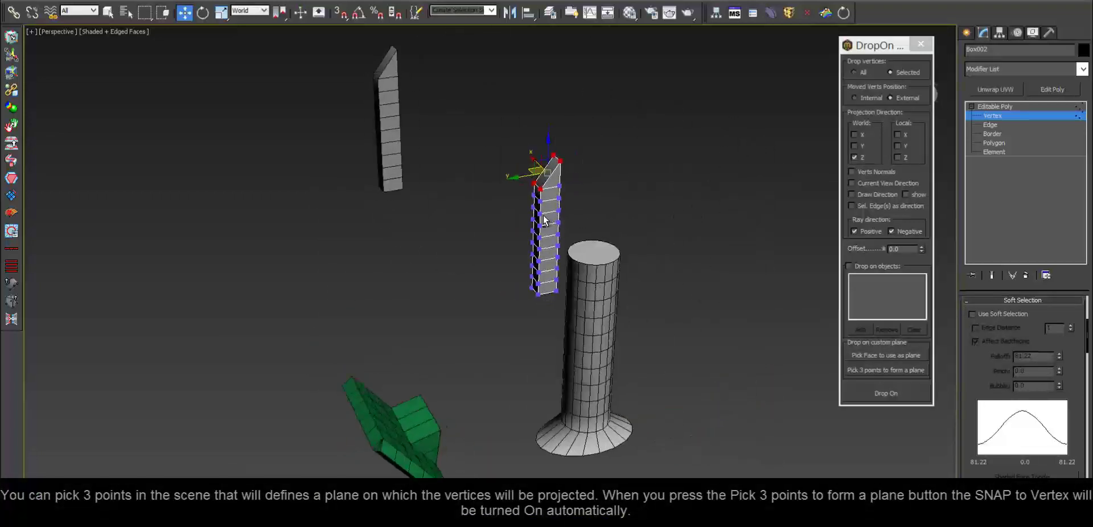
click(877, 370)
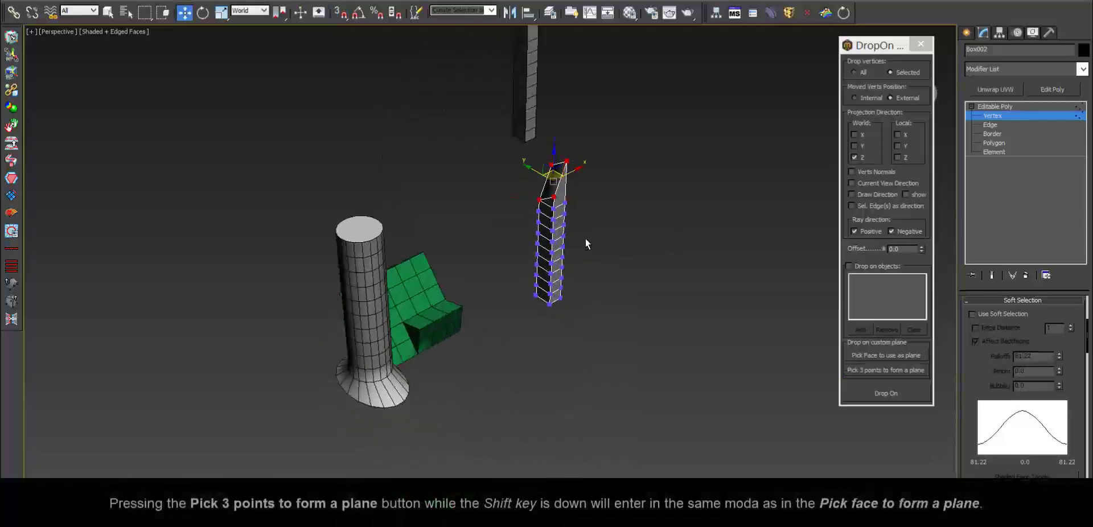
alt+middle_drag(586, 239, 571, 215)
alt+middle_drag(573, 213, 667, 233)
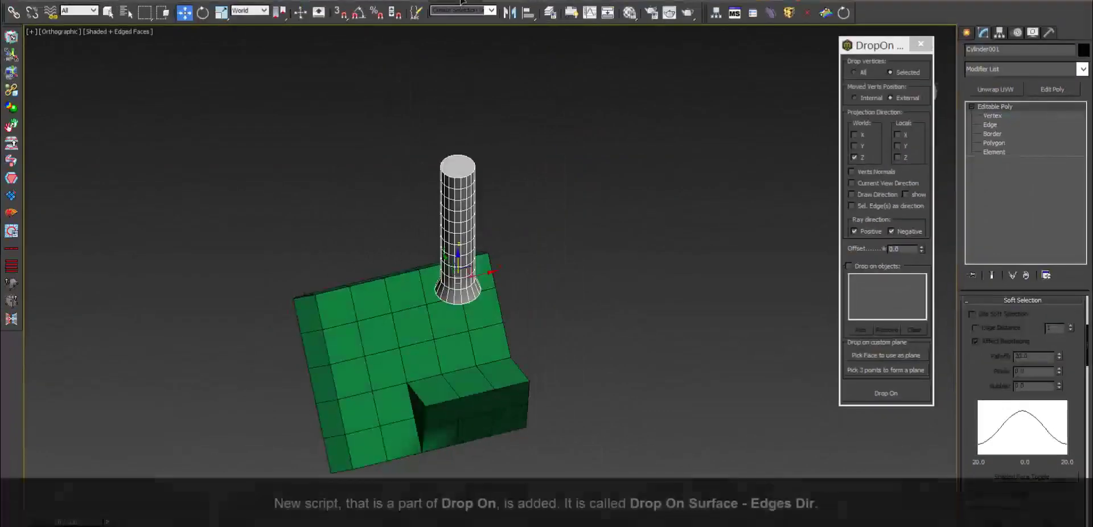
Assign Ctrl+Alt+D to miauusScriptPack_vol2's Drop On Surface - Edges Dir in Customize User Interface
click(456, 2)
click(472, 10)
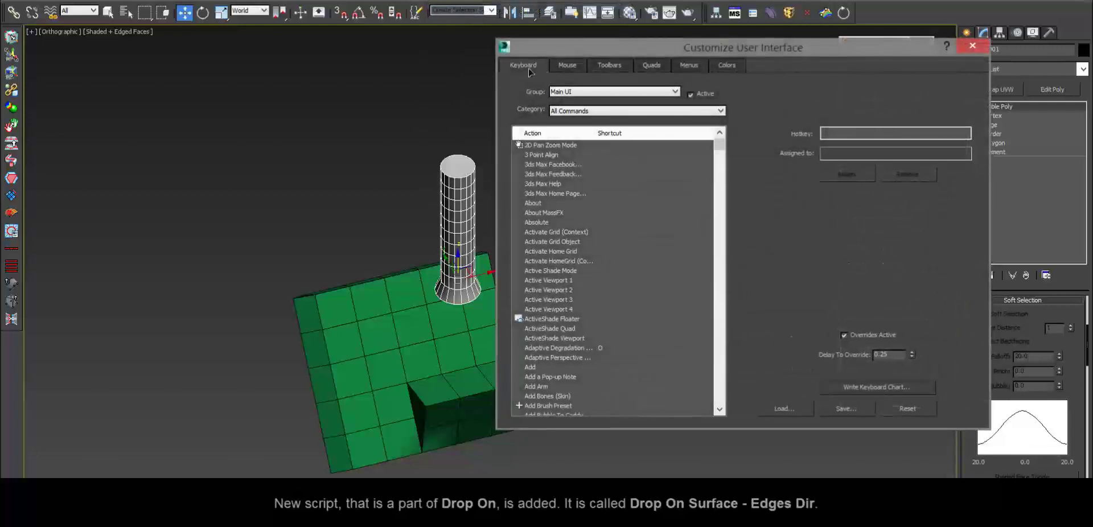
click(711, 112)
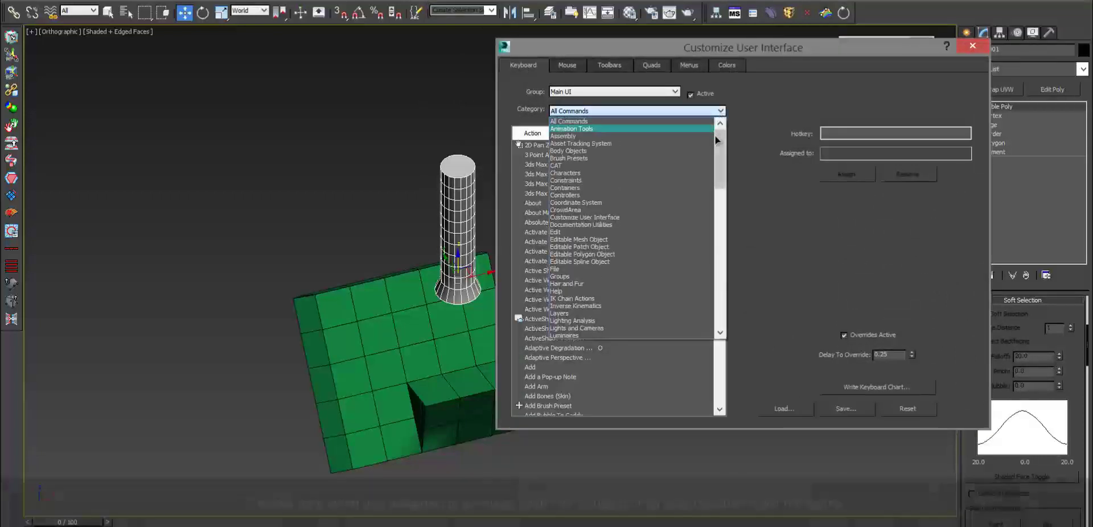
scroll(682, 208, down, 5)
scroll(682, 208, down, 2)
click(614, 247)
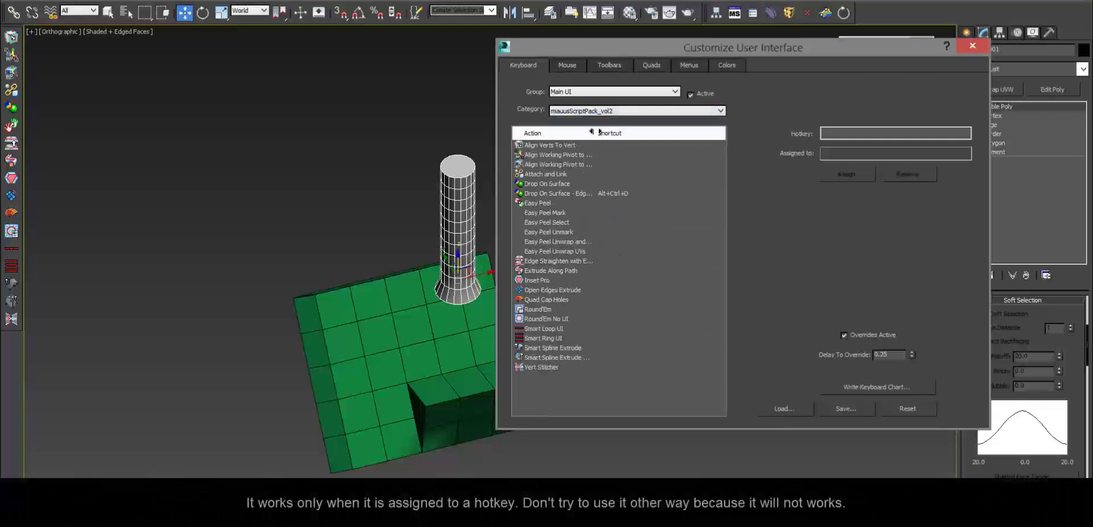
drag(592, 132, 636, 133)
click(584, 194)
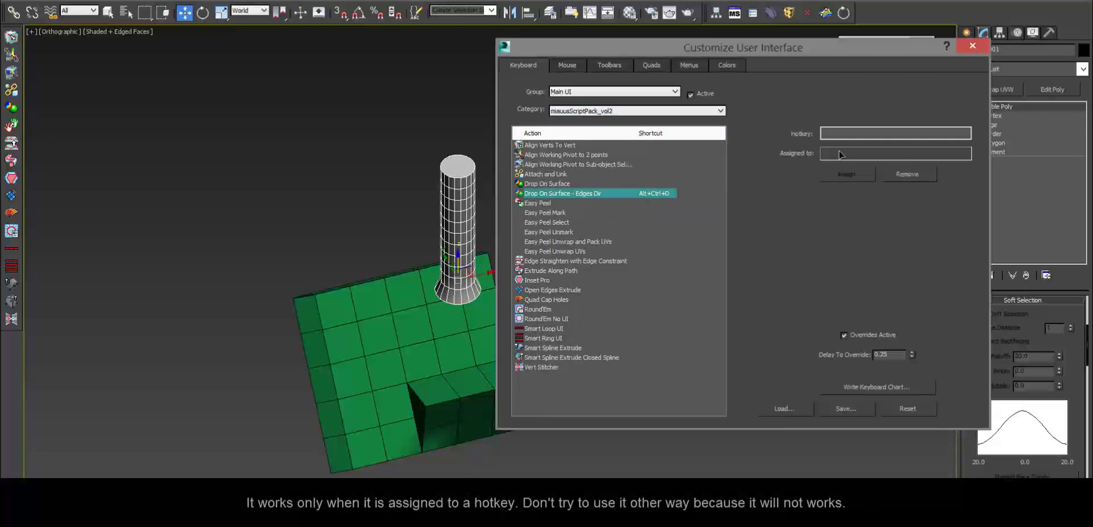
click(843, 132)
key(ctrl+alt+d)
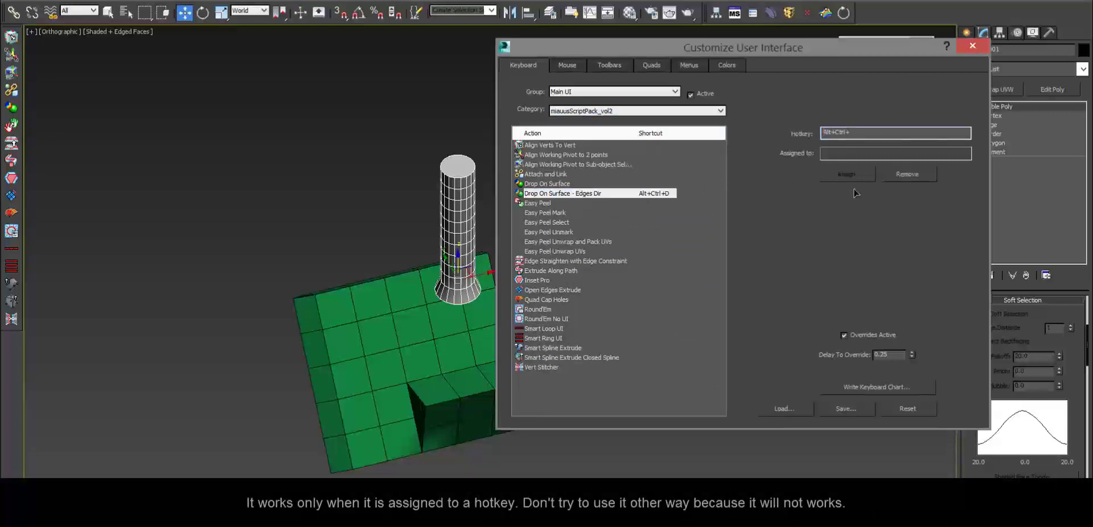
click(854, 176)
Close the customization dialog, launch DropOn with Ctrl+Alt+D, and put the cylinder at Edge level
click(972, 46)
key(ctrl+alt+d)
middle_drag(559, 287, 744, 220)
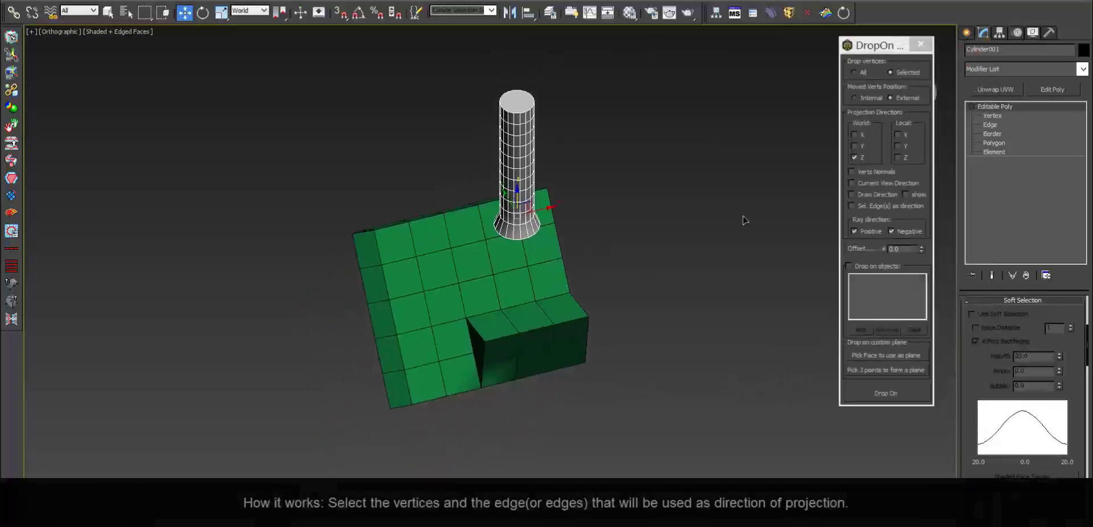
click(992, 126)
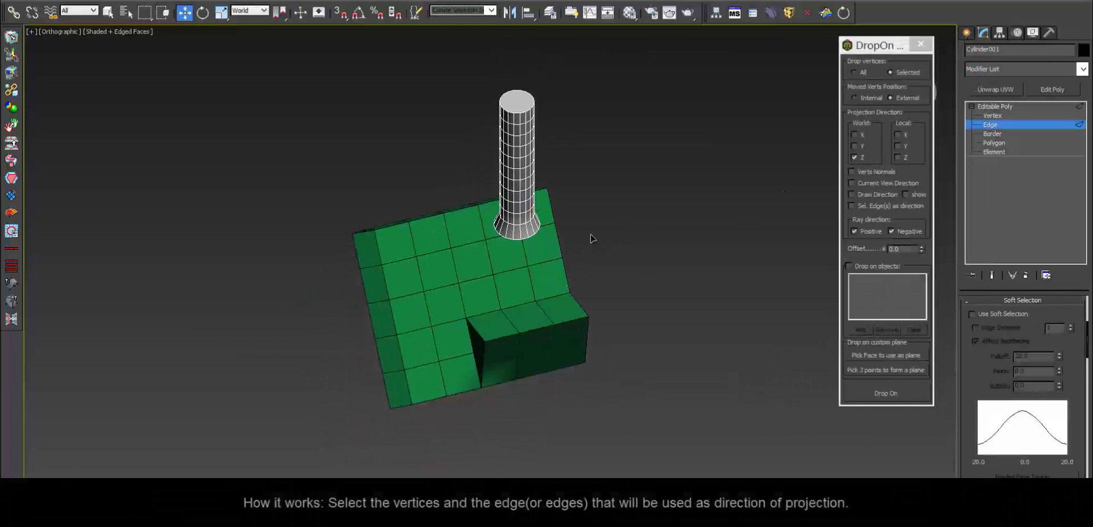
middle_drag(591, 237, 634, 236)
scroll(575, 222, up, 4)
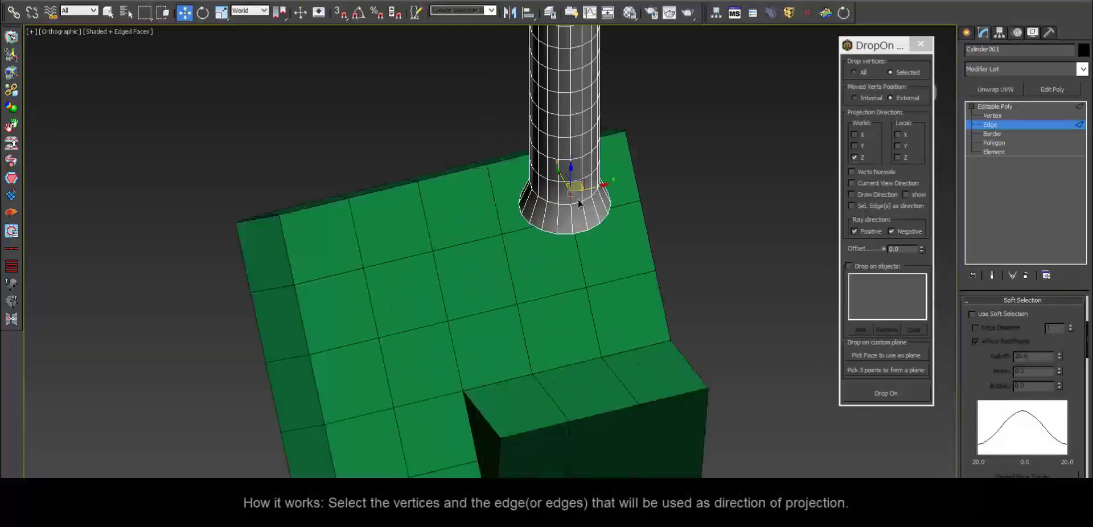
alt+middle_drag(578, 199, 935, 176)
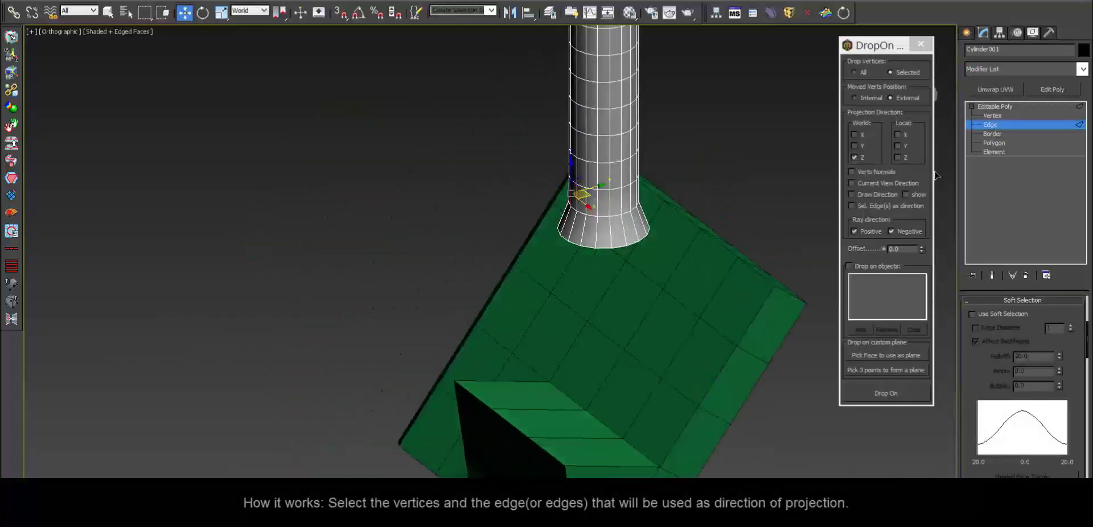
Alternate between Edge and Vertex levels, ending at Vertex level with the cylinder and green object framed
click(992, 116)
mouse_move(757, 188)
alt+middle_down()
mouse_move(695, 199)
mouse_move(684, 233)
alt+middle_up()
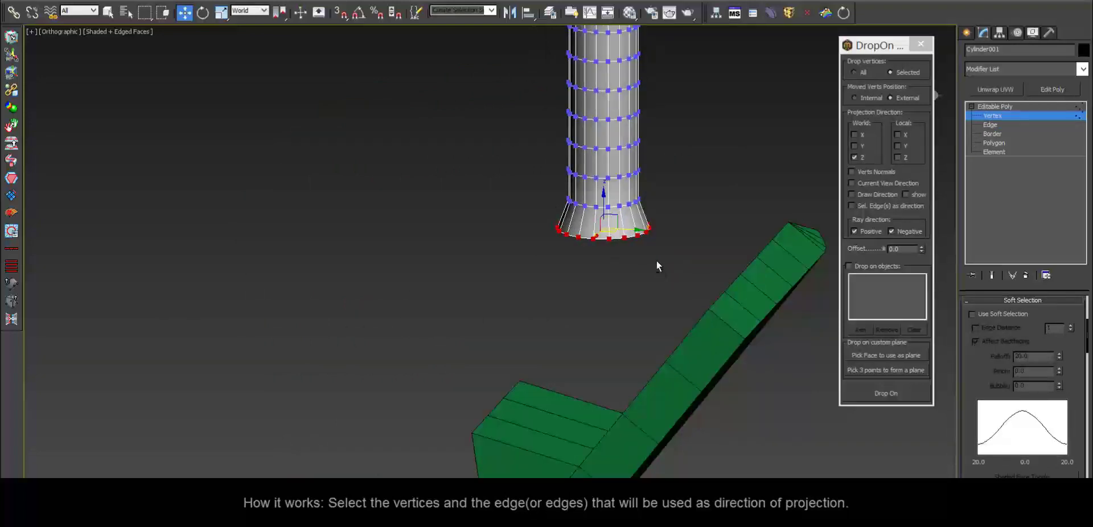
alt+middle_drag(657, 265, 931, 233)
click(991, 125)
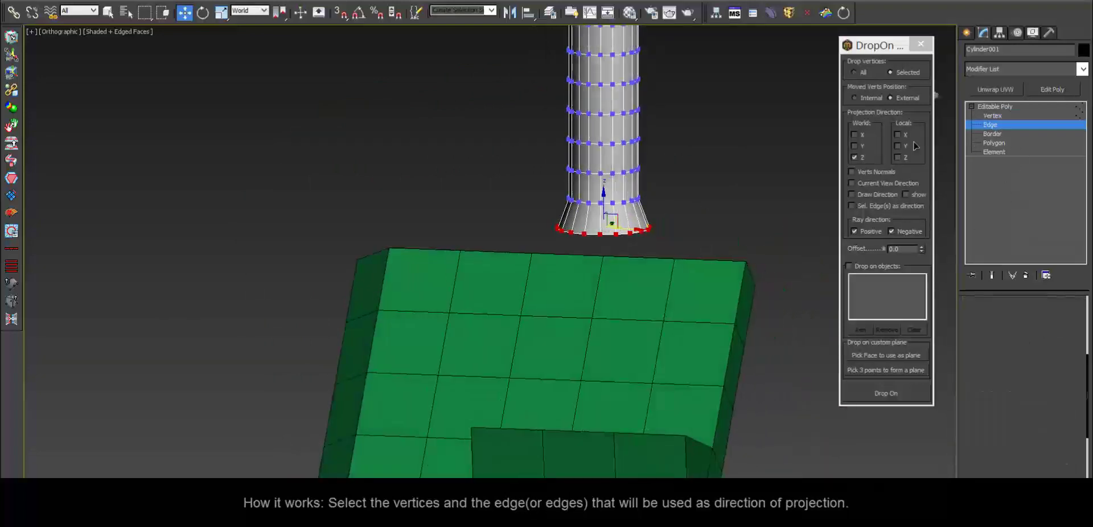
mouse_move(683, 262)
alt+middle_down()
mouse_move(649, 244)
mouse_move(675, 373)
mouse_move(769, 319)
alt+middle_up()
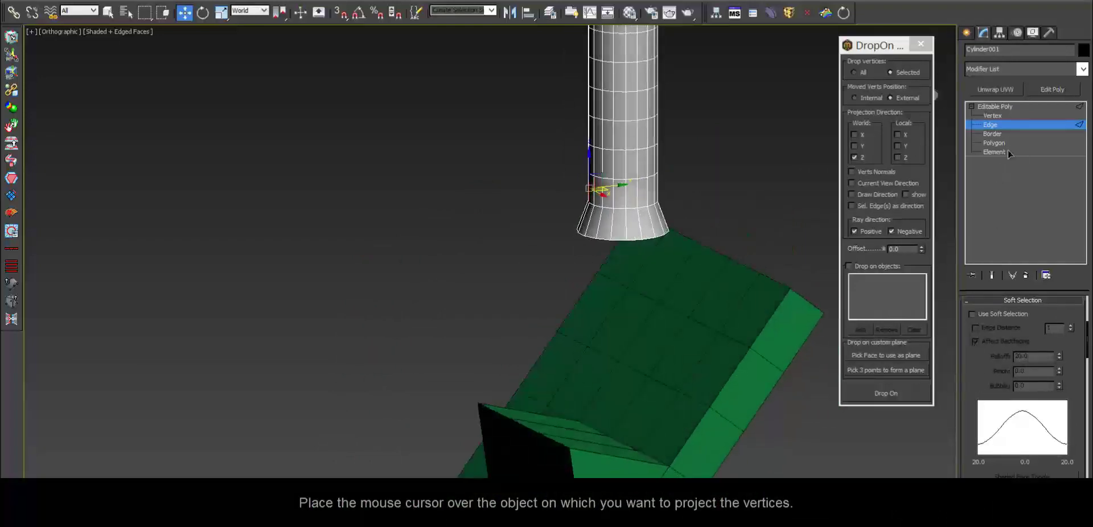
click(992, 116)
middle_drag(708, 276, 702, 244)
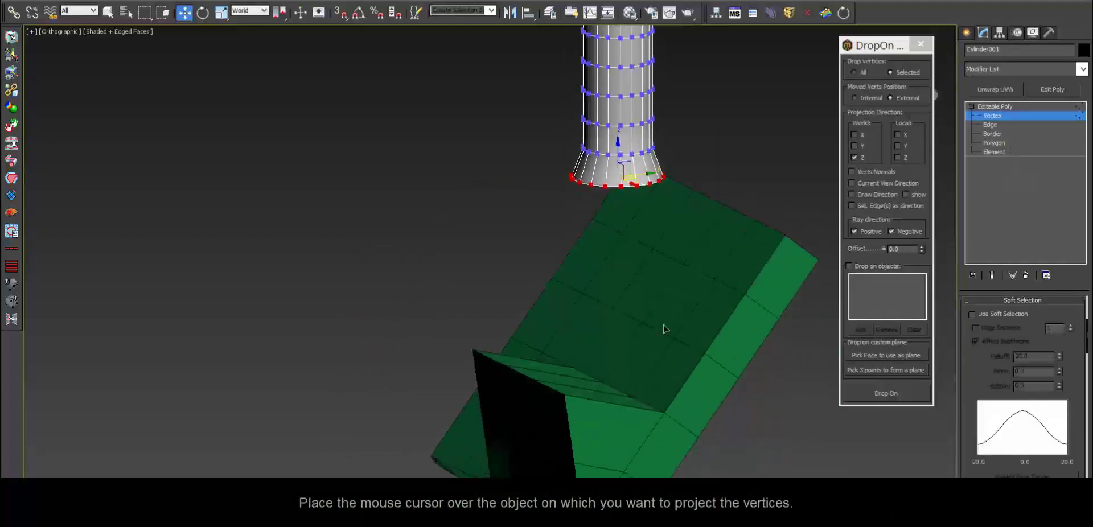
Drop the bottom vertices onto the green object with Alt+D, then undo the stretch
key(alt+d)
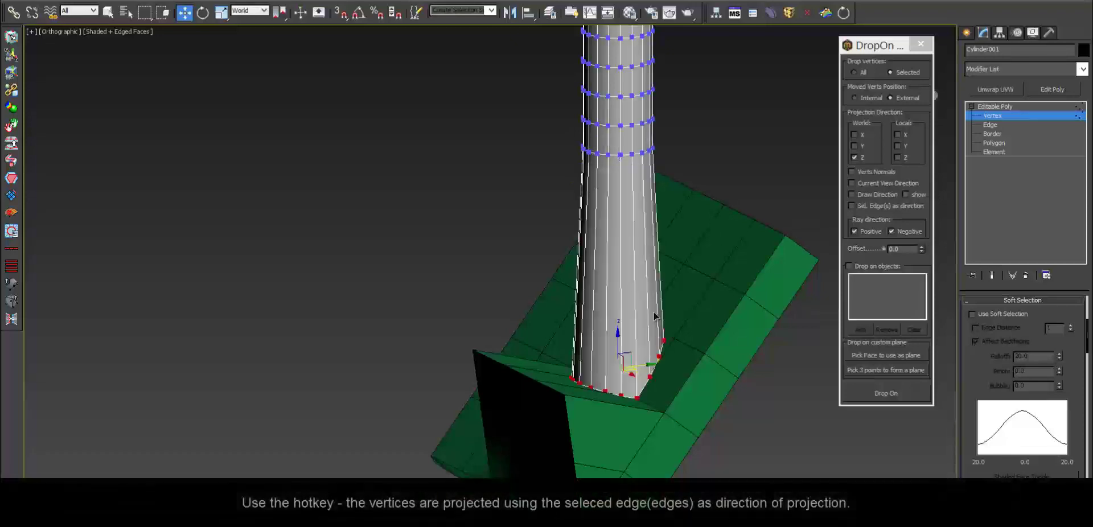
mouse_move(659, 315)
alt+middle_down()
mouse_move(637, 343)
mouse_move(881, 322)
mouse_move(831, 288)
mouse_move(675, 312)
alt+middle_up()
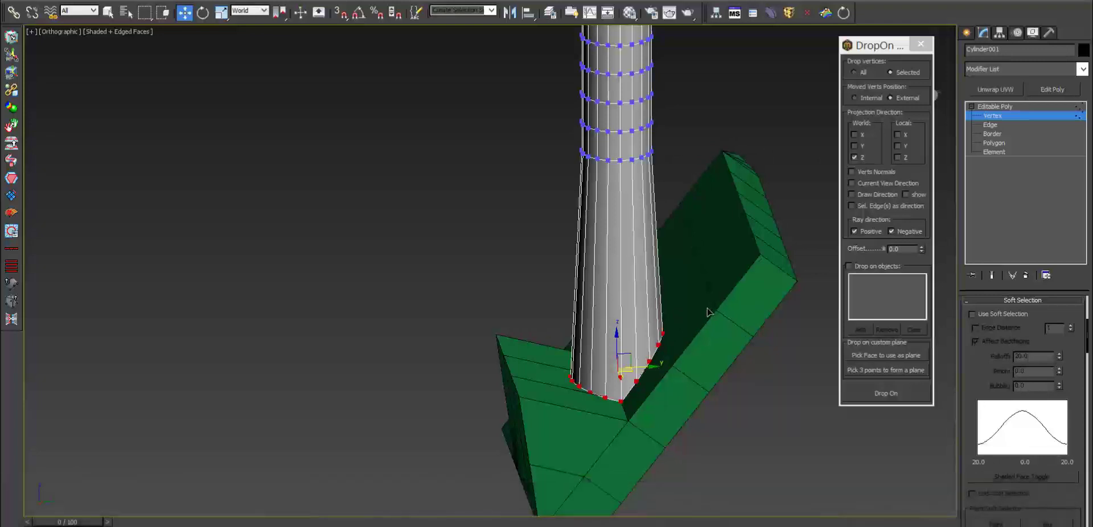
key(ctrl+z)
mouse_move(666, 303)
alt+middle_down()
mouse_move(655, 293)
mouse_move(660, 312)
alt+middle_up()
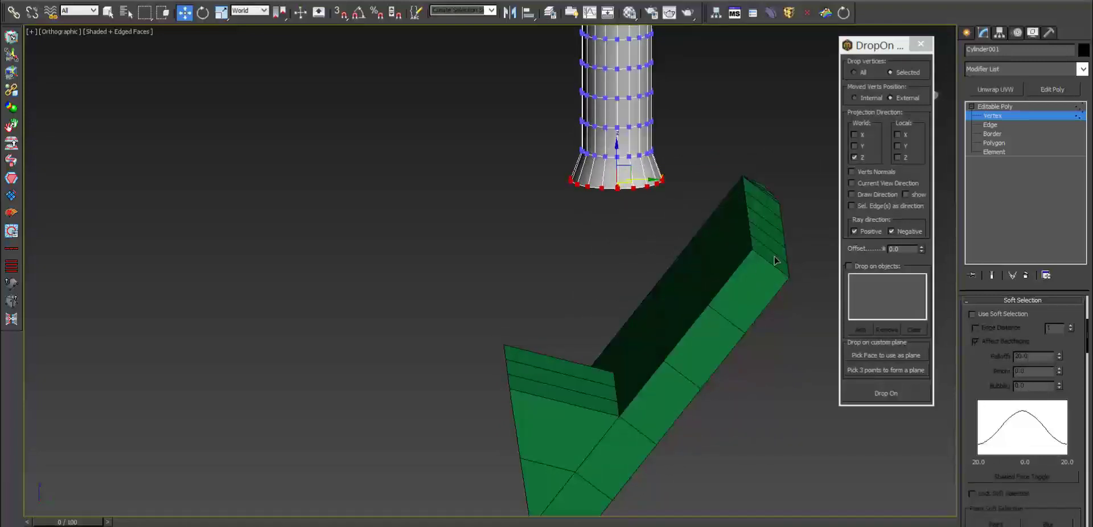
Select the flare's vertical edges as projection directions and return to Vertex level
click(991, 124)
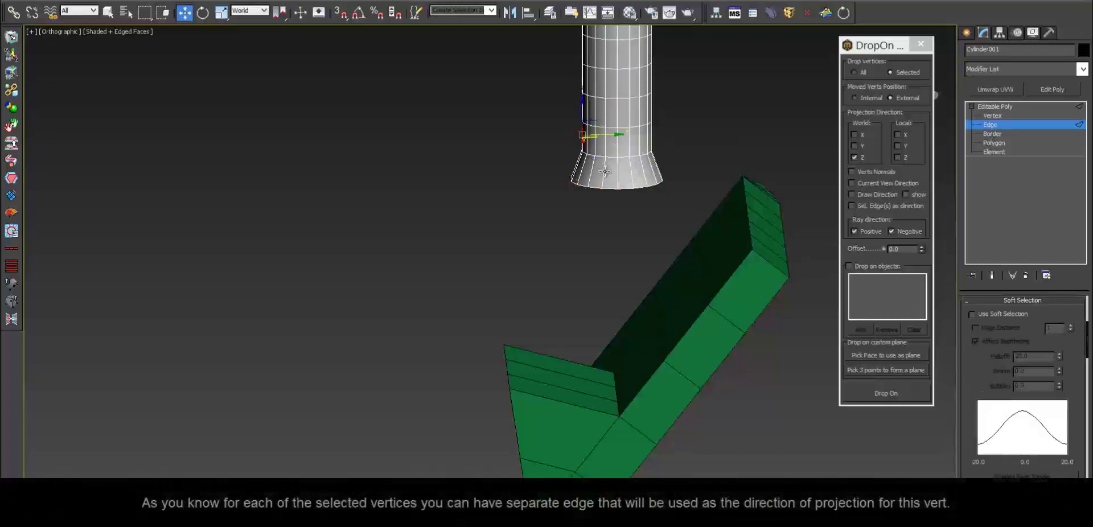
click(605, 171)
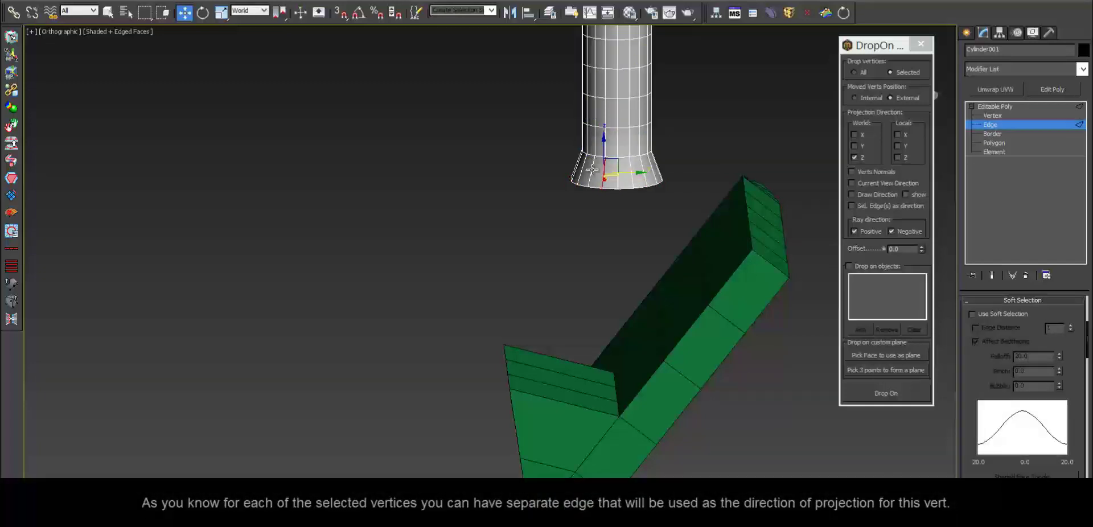
click(992, 116)
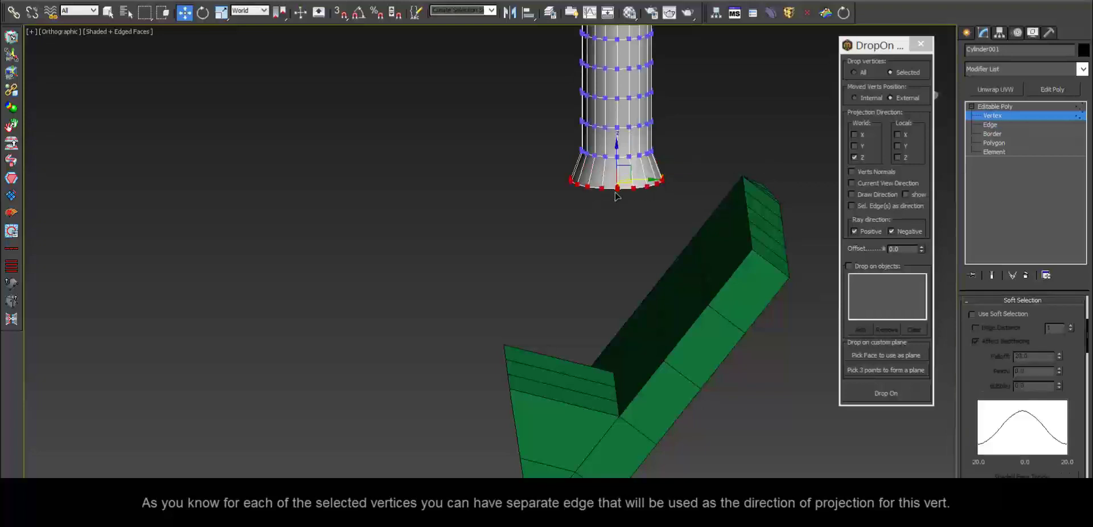
mouse_move(661, 327)
alt+middle_down()
mouse_move(620, 310)
mouse_move(470, 302)
alt+middle_up()
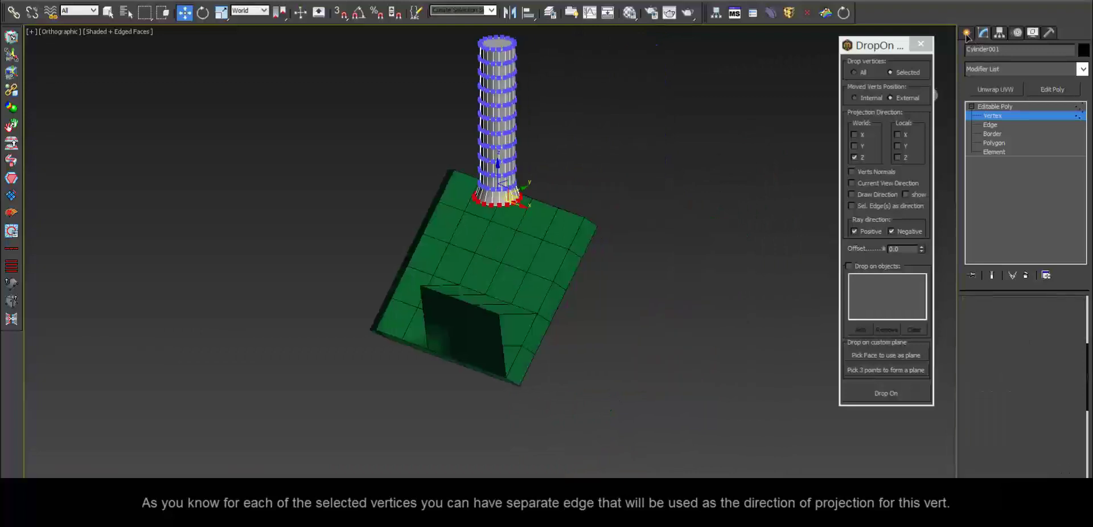
Create a large standard-primitive sphere centred at the cylinder
click(967, 32)
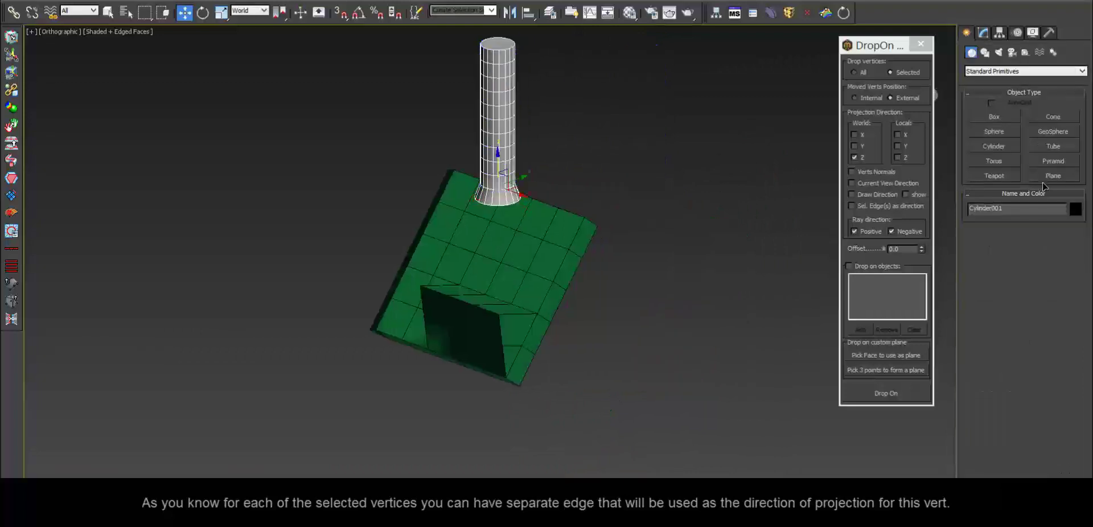
click(998, 134)
mouse_move(641, 288)
alt+middle_down()
mouse_move(598, 363)
mouse_move(520, 291)
mouse_move(517, 340)
alt+middle_up()
alt+middle_drag(525, 251, 488, 254)
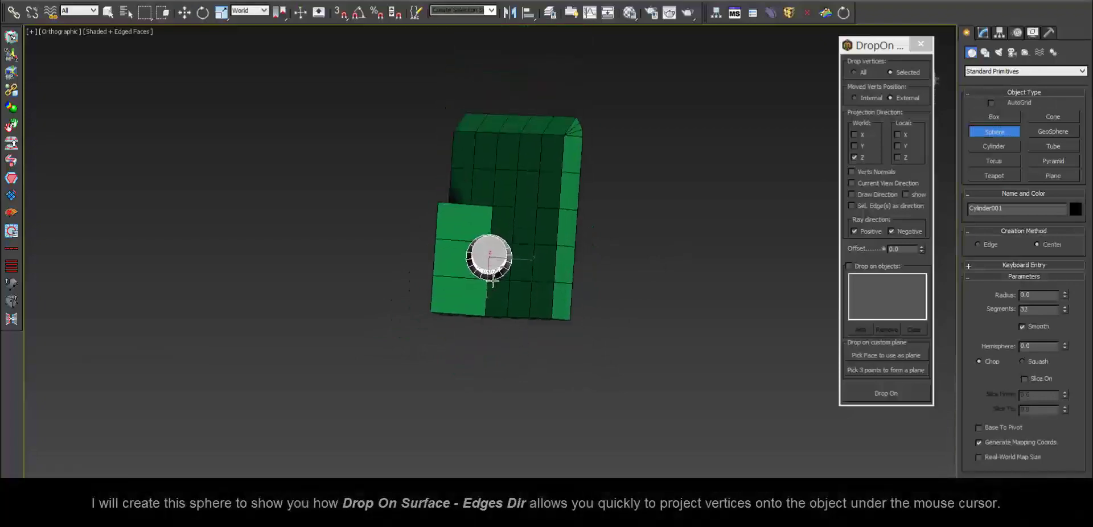
drag(488, 253, 642, 175)
key(w)
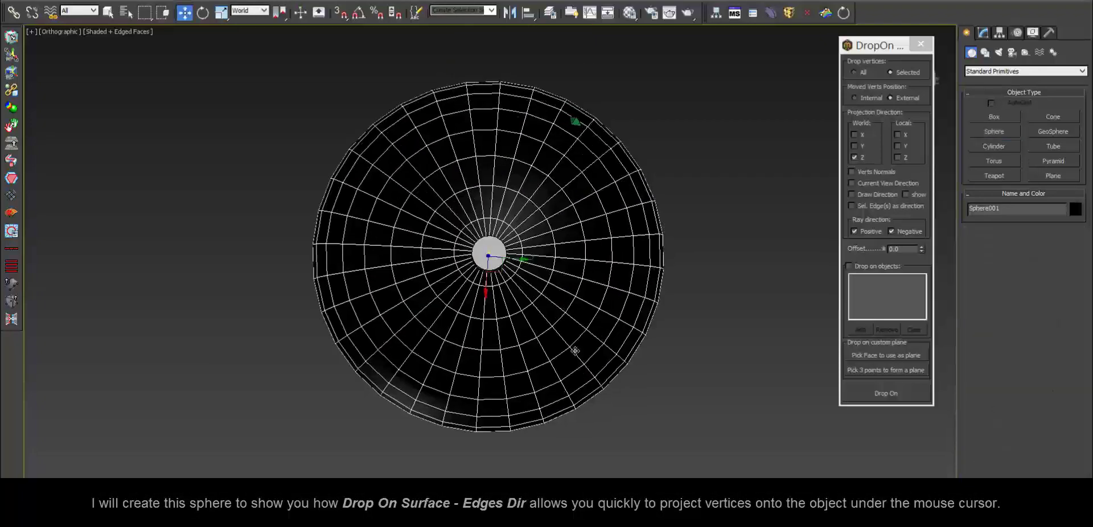
Move the sphere far below the green object and reselect the cylinder
mouse_move(573, 349)
alt+middle_down()
mouse_move(649, 246)
mouse_move(531, 240)
alt+middle_up()
drag(489, 233, 644, 335)
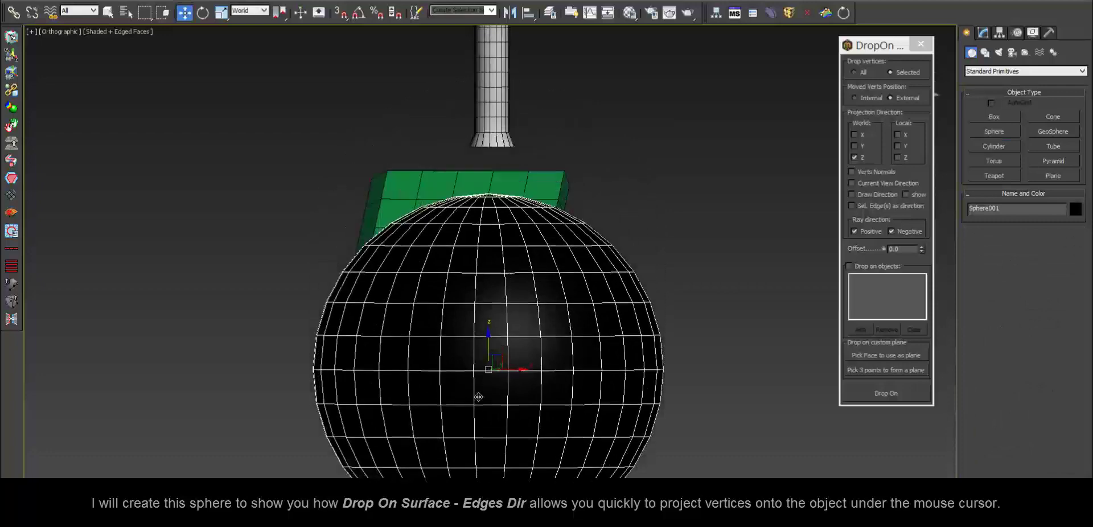
mouse_move(647, 334)
alt+middle_down()
mouse_move(579, 369)
mouse_move(592, 354)
mouse_move(566, 236)
mouse_move(627, 273)
mouse_move(582, 325)
alt+middle_up()
scroll(591, 225, up, 3)
scroll(586, 312, down, 2)
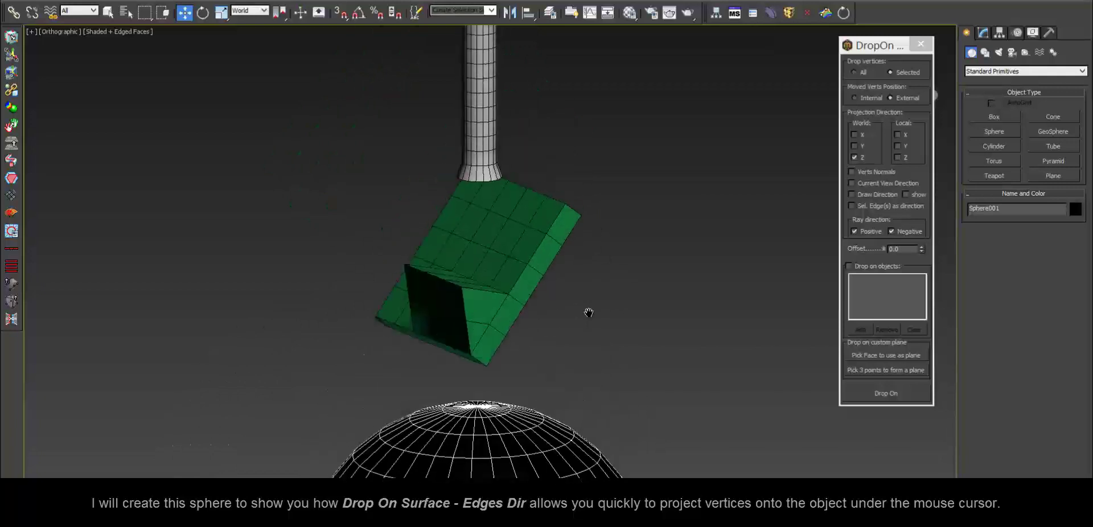
scroll(592, 312, down, 1)
click(515, 159)
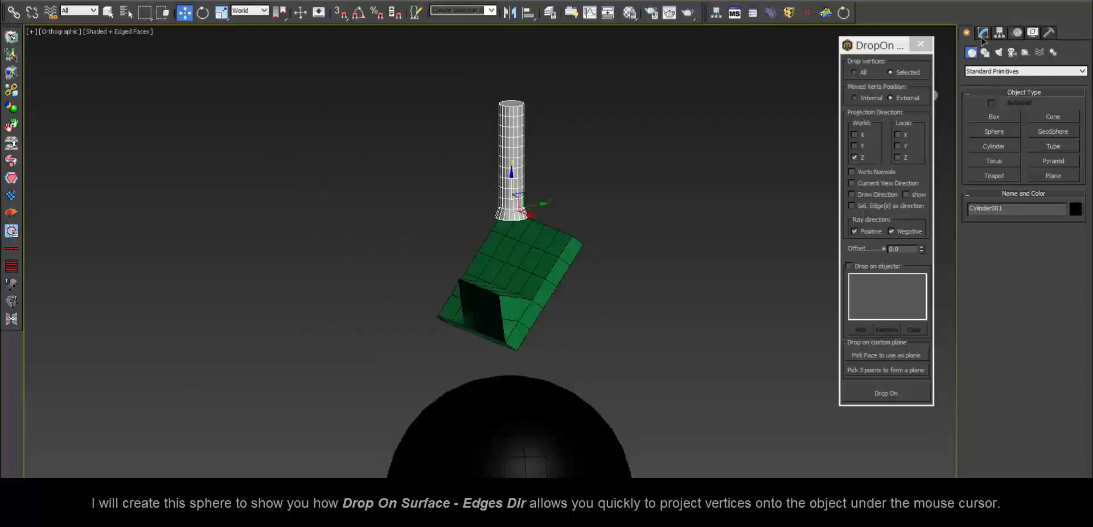
Put Cylinder001 at Vertex level in the Modify panel and orbit to view the sphere
click(982, 36)
click(992, 124)
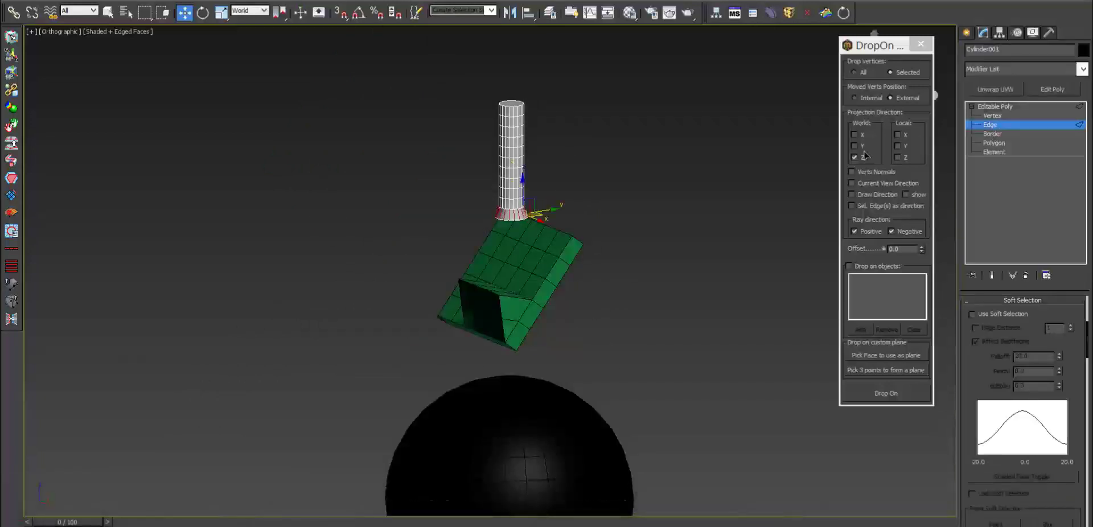
click(992, 115)
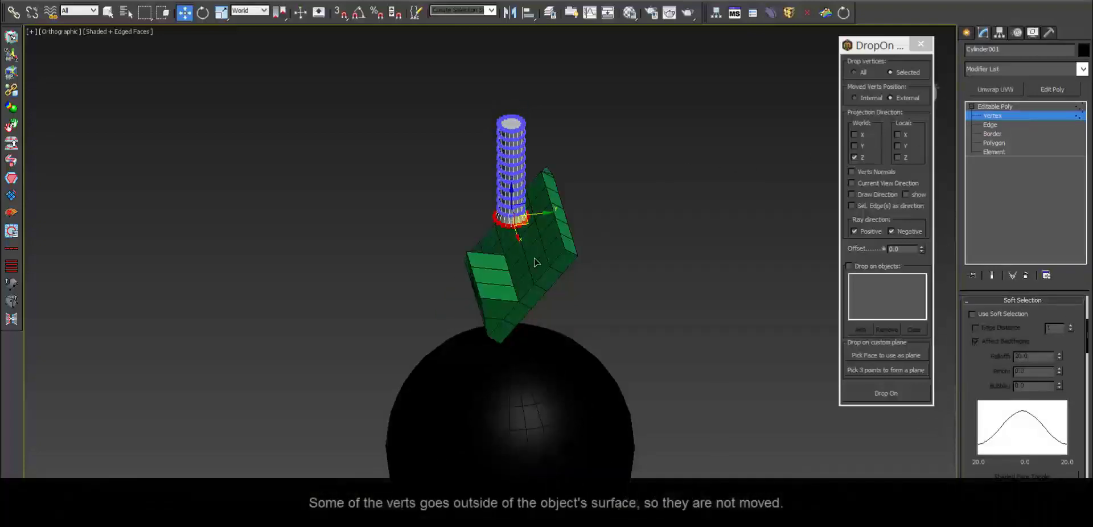
mouse_move(586, 238)
alt+middle_down()
mouse_move(651, 236)
mouse_move(559, 216)
alt+middle_up()
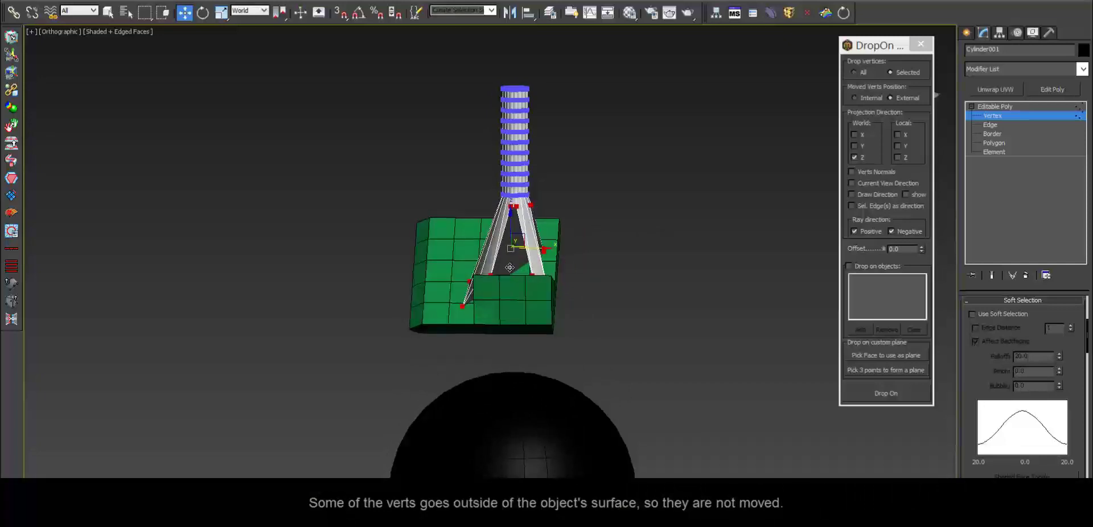
mouse_move(634, 257)
alt+middle_down()
mouse_move(544, 276)
mouse_move(606, 281)
mouse_move(646, 258)
mouse_move(577, 339)
alt+middle_up()
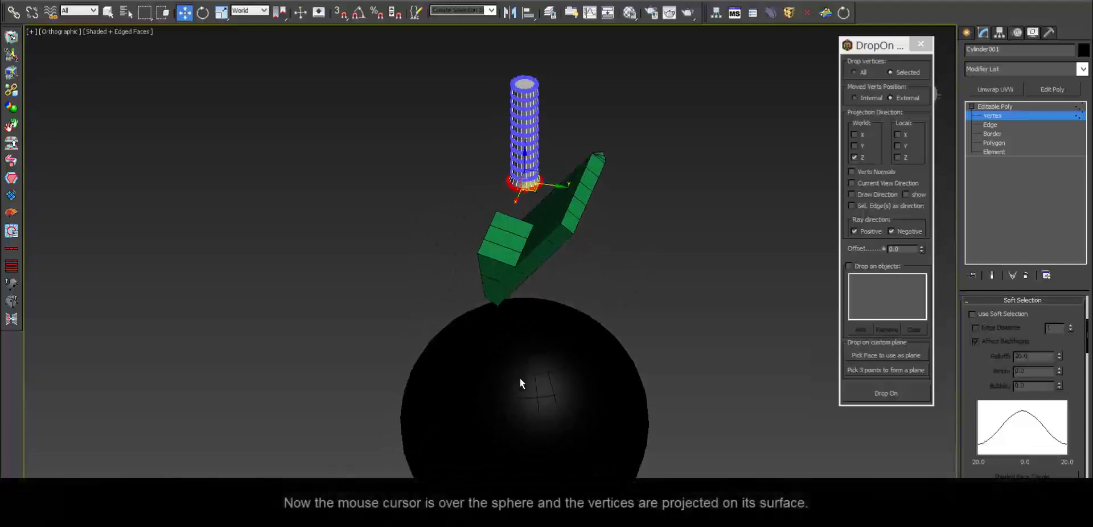
Project the bottom vertices onto the sphere, forming a cone, then undo it
drag(520, 378, 525, 386)
mouse_move(494, 371)
alt+middle_down()
mouse_move(566, 354)
mouse_move(664, 354)
mouse_move(508, 337)
alt+middle_up()
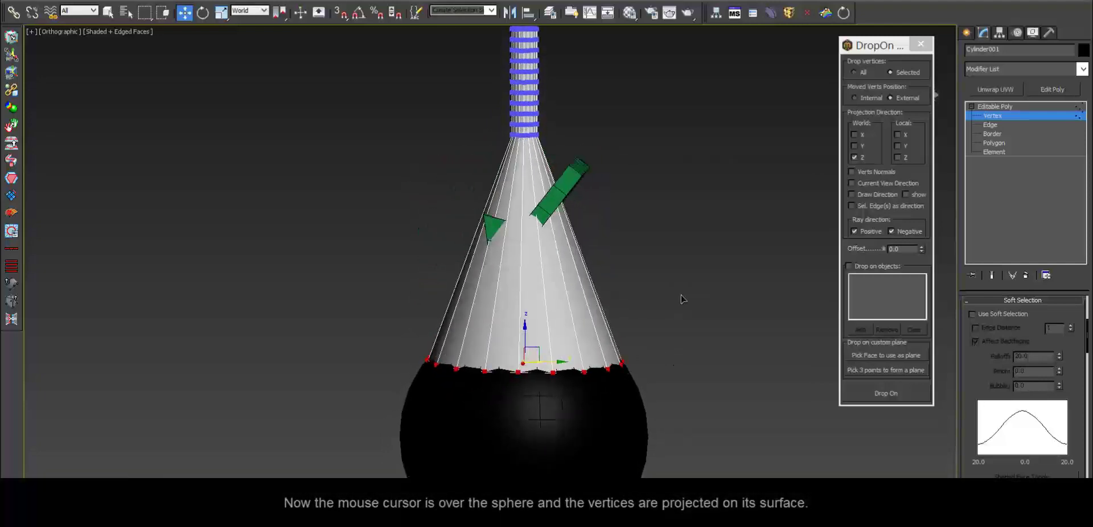
key(ctrl+z)
Turn on Use Soft Selection, widen its falloff, and reproject the vertices onto the sphere
click(972, 313)
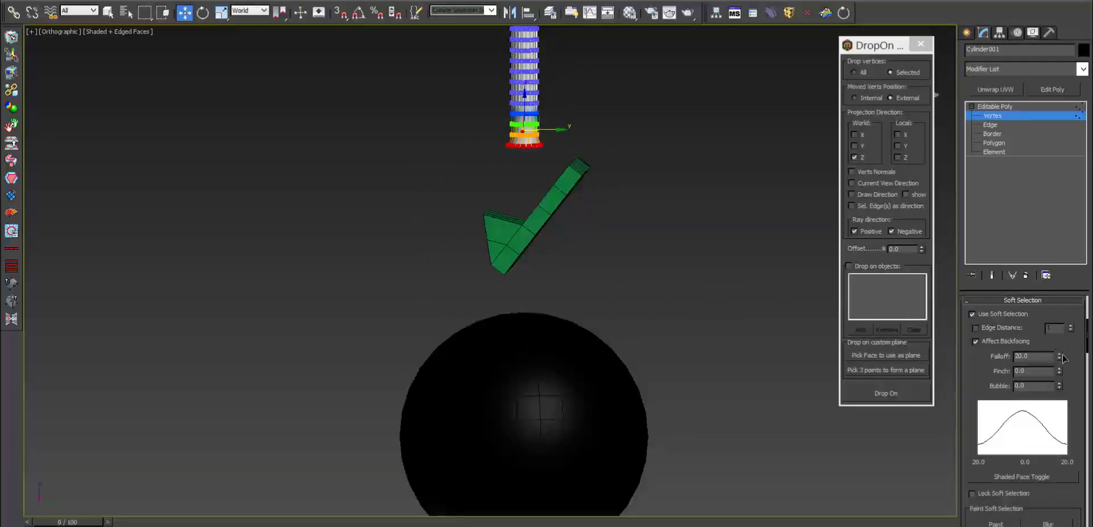
drag(1059, 356, 1060, 336)
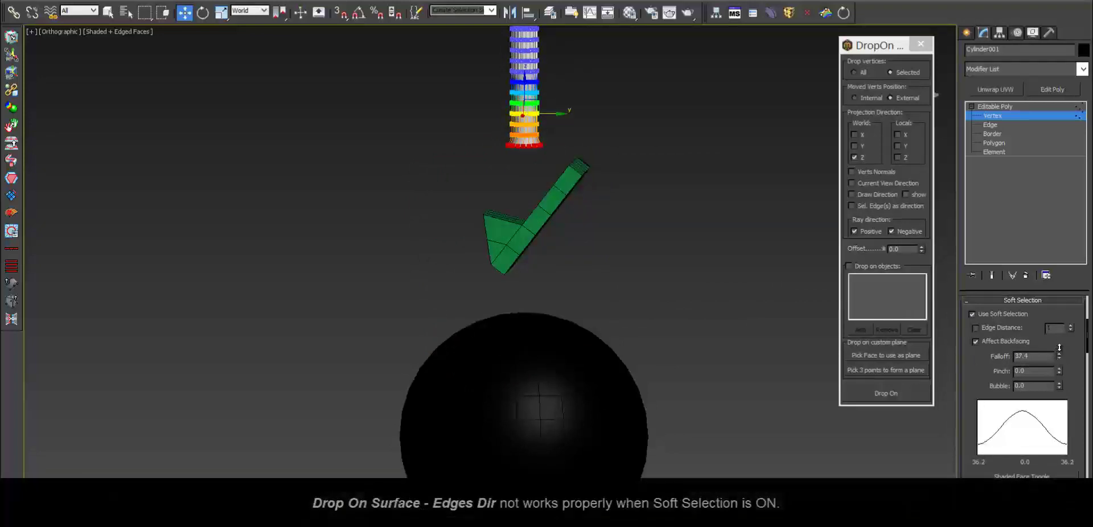
click(554, 422)
alt+middle_drag(531, 361, 536, 374)
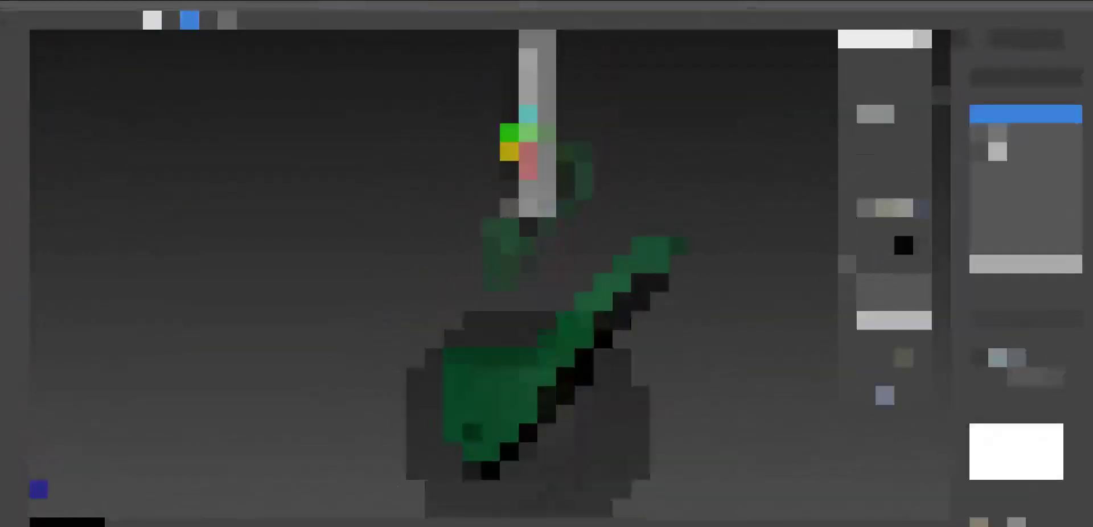
Set the DropOn Offset to 50, then -50, projecting and undoing each result
click(920, 247)
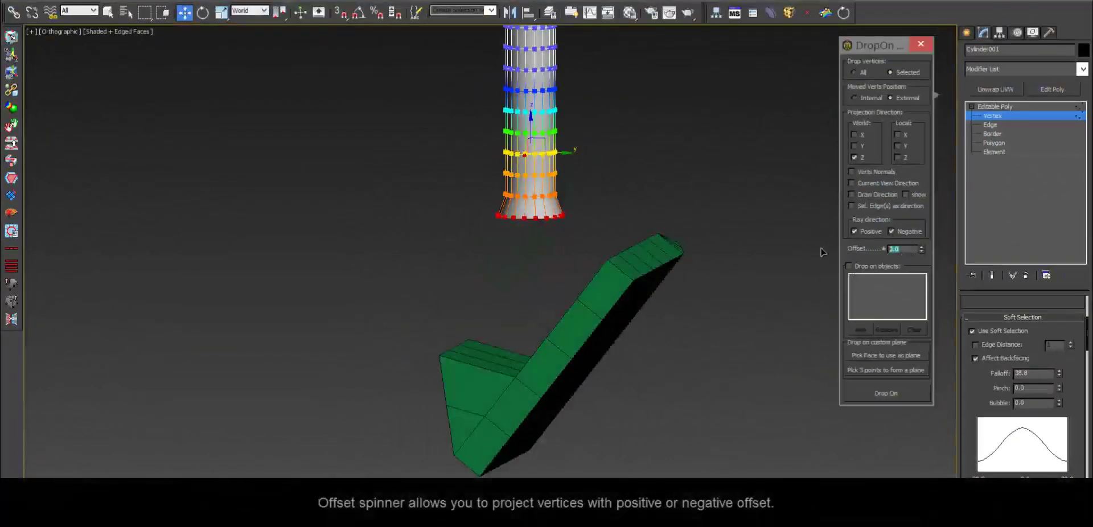
text(0)
key(Return)
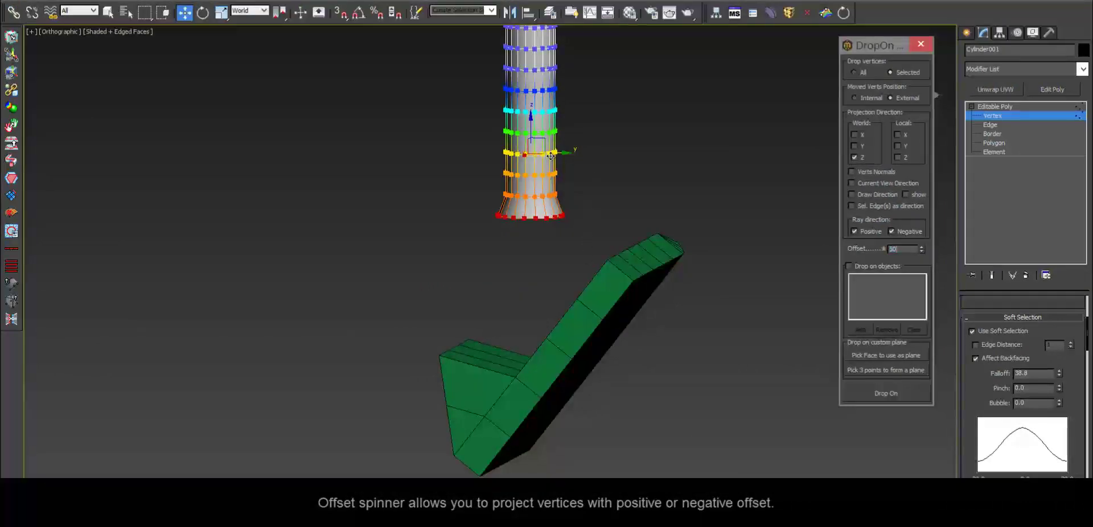
key(Return)
mouse_move(561, 363)
alt+middle_down()
mouse_move(605, 364)
mouse_move(610, 341)
mouse_move(576, 318)
mouse_move(627, 371)
mouse_move(556, 351)
alt+middle_up()
key(w)
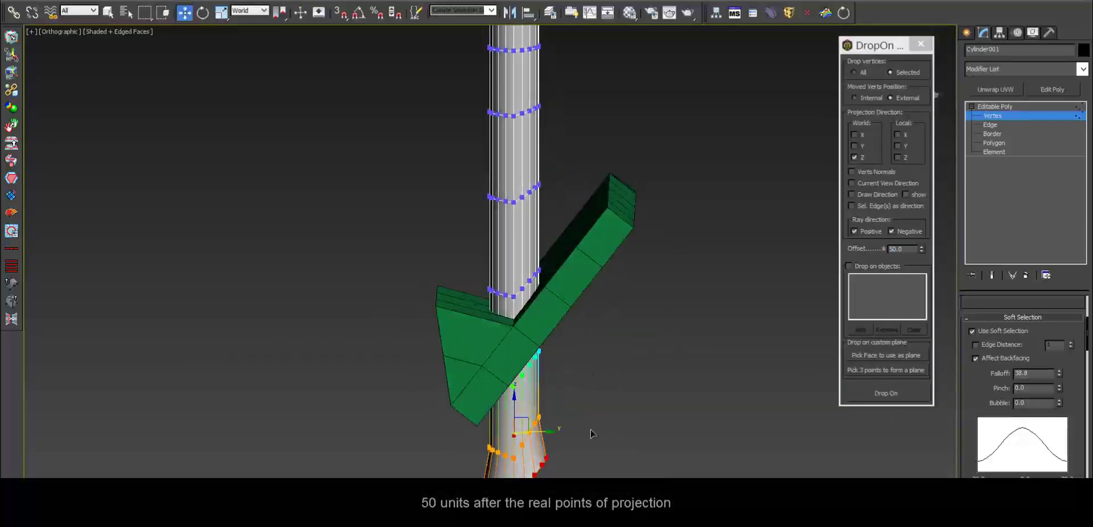
key(ctrl+z)
text(-50)
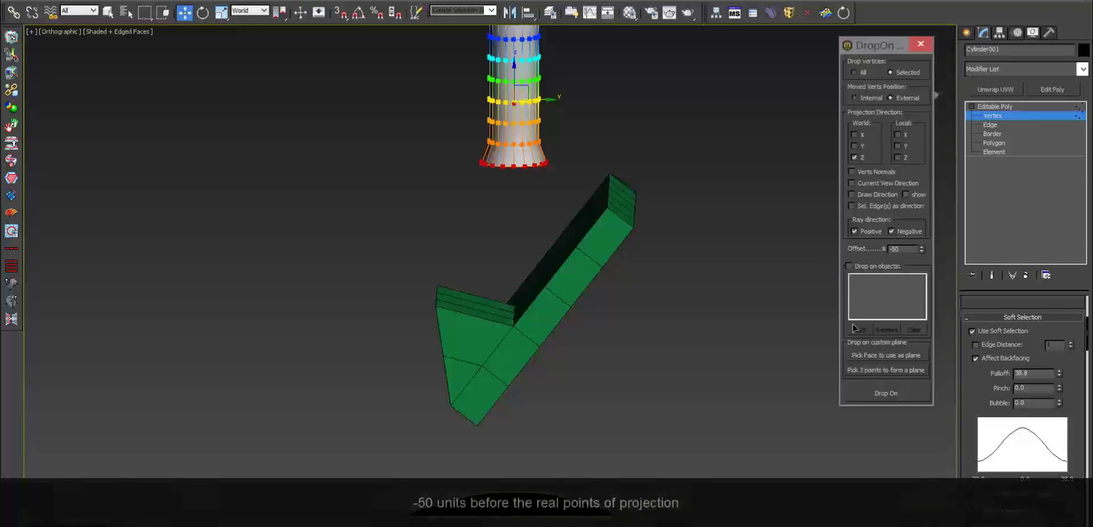
key(Return)
key(ctrl+z)
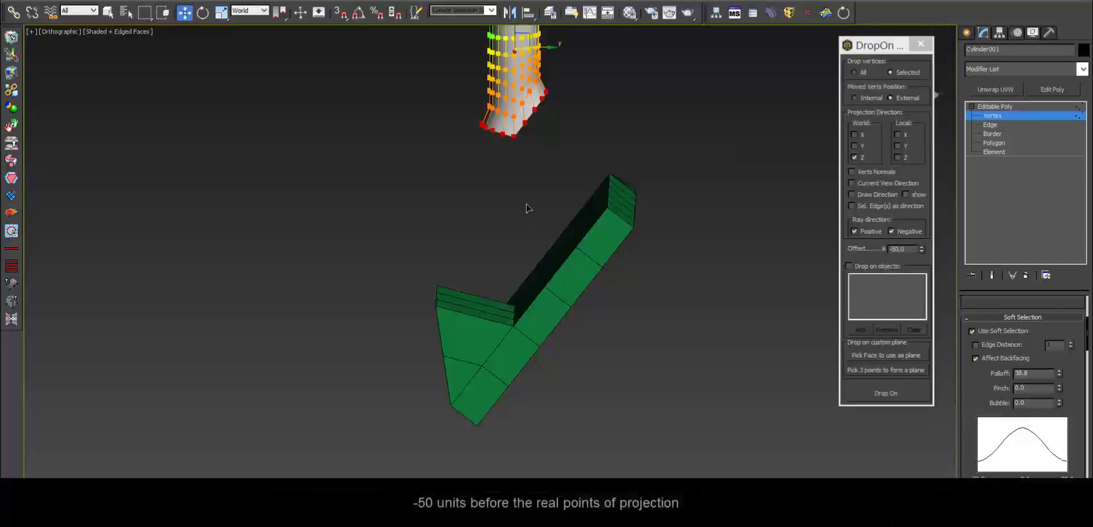